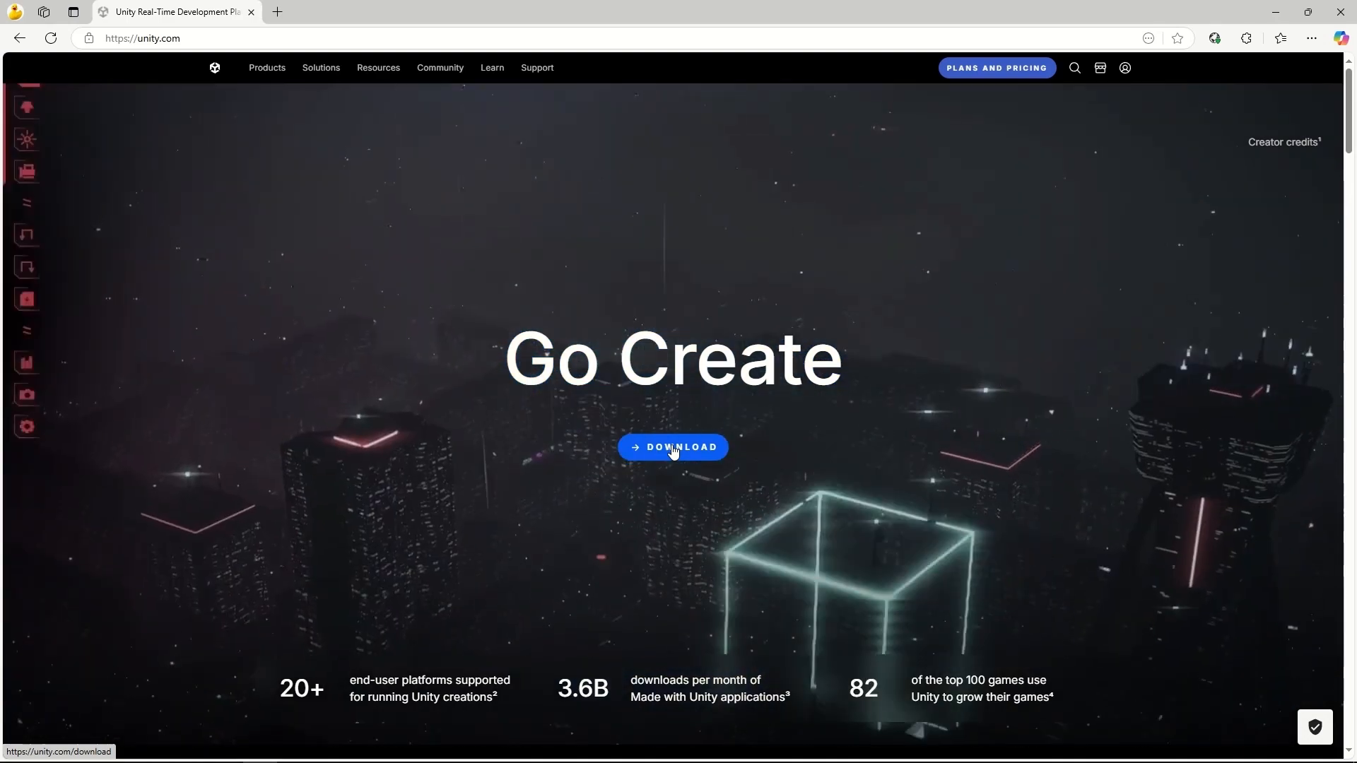
Step: Download the Unity Hub installer for Windows from Unity's download page
left_click(673, 450)
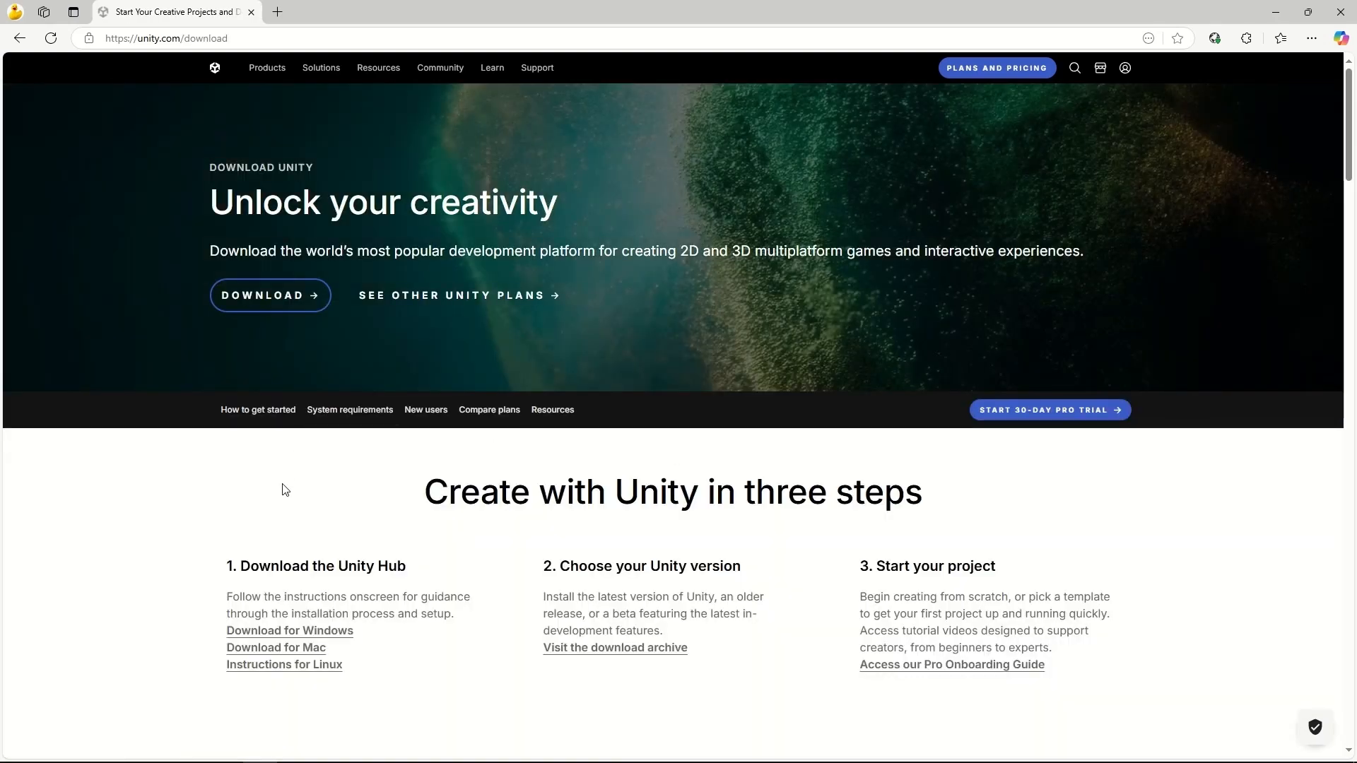
left_click_drag(226, 568, 415, 574)
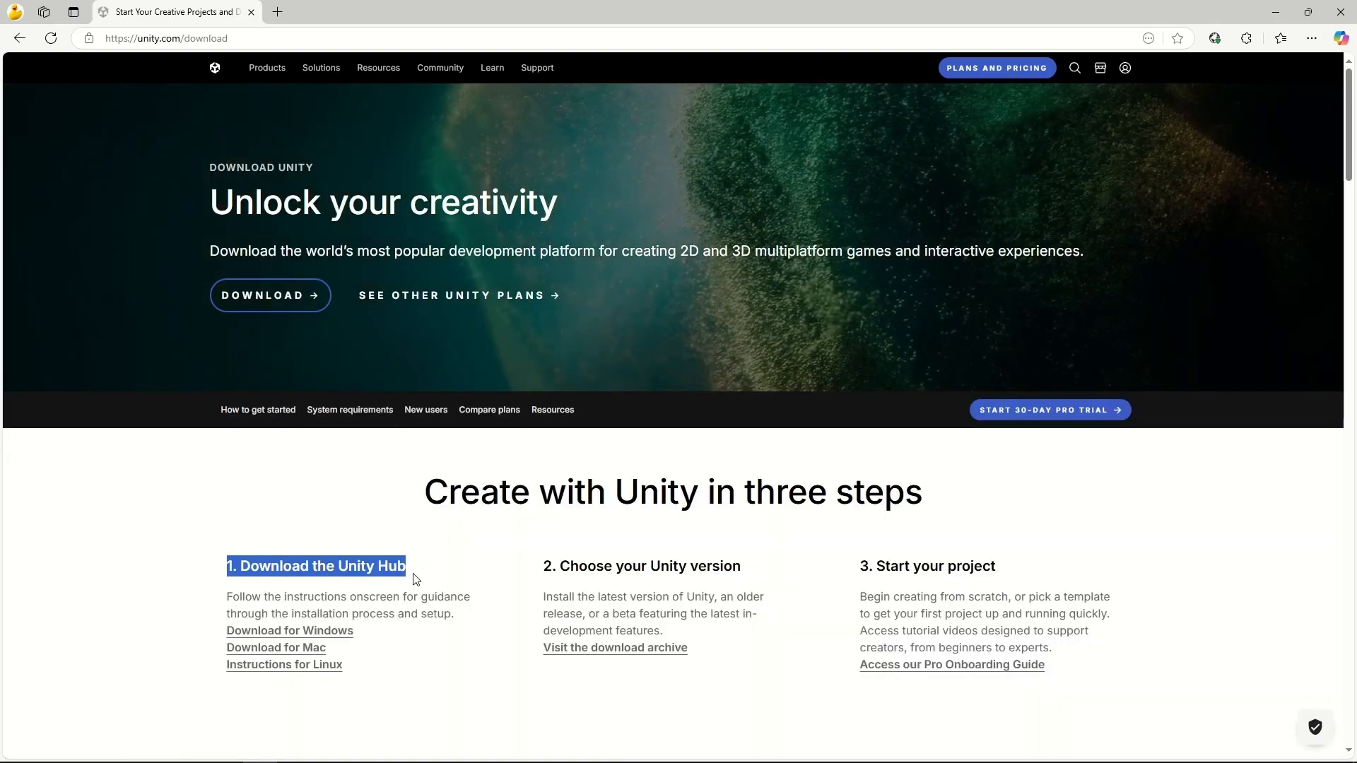
left_click(294, 616)
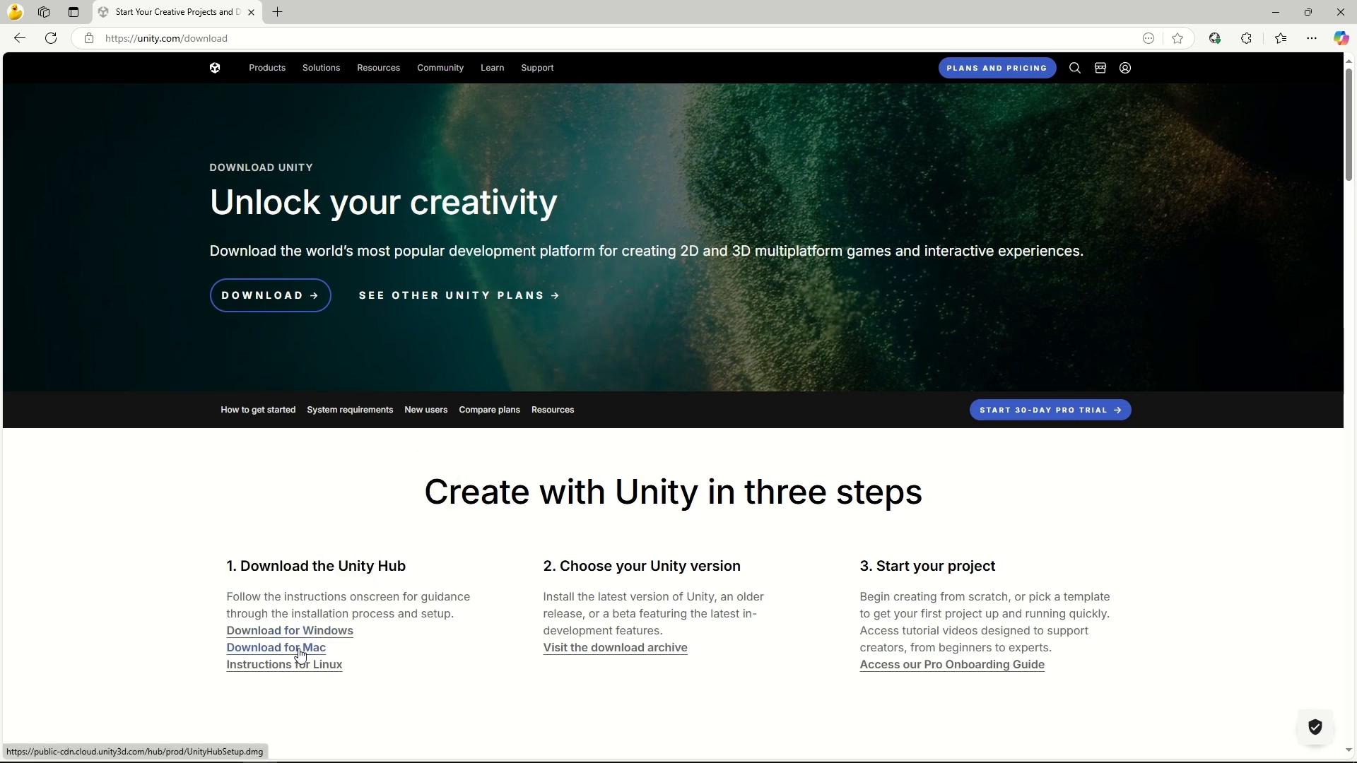
left_click(289, 632)
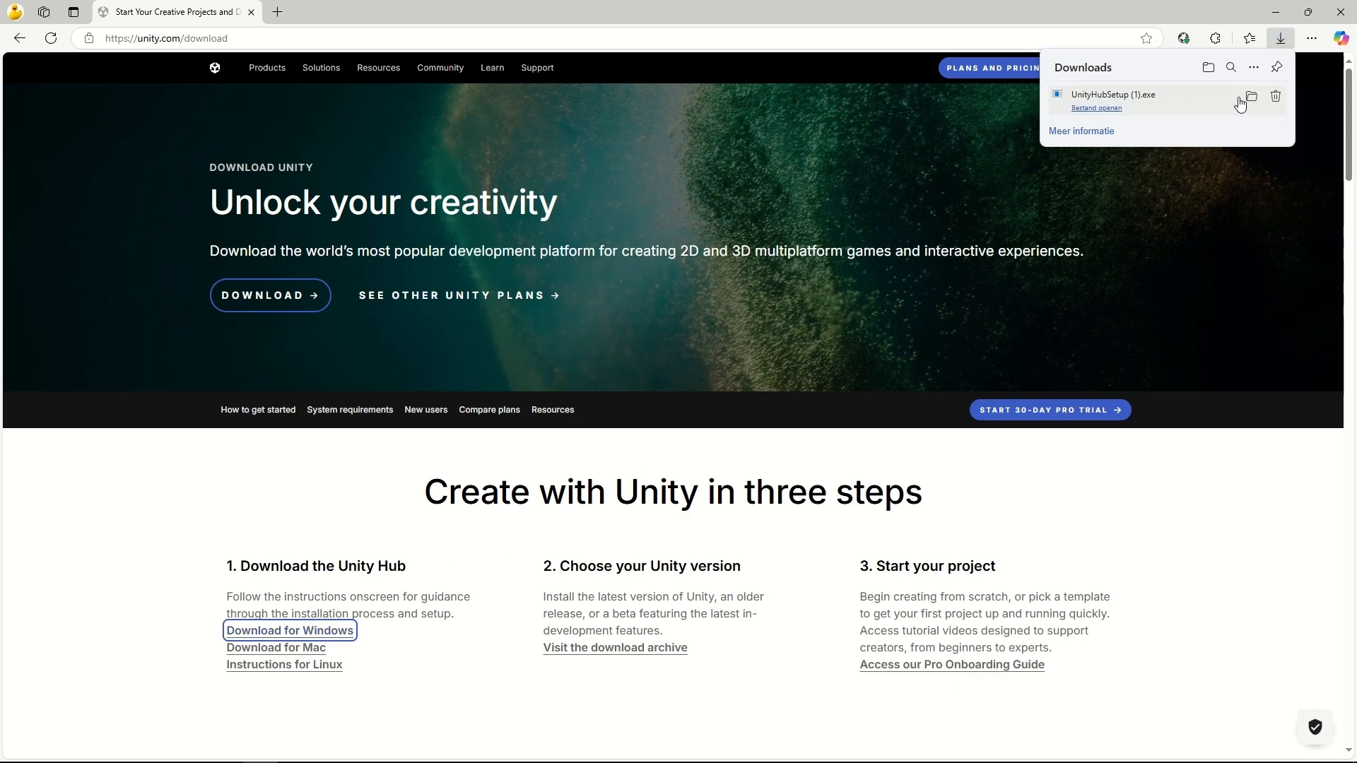
Step: Install Unity Hub by running UnityHubSetup (1) from the Downloads folder, complete the wizard and launch Unity Hub
left_click(1253, 99)
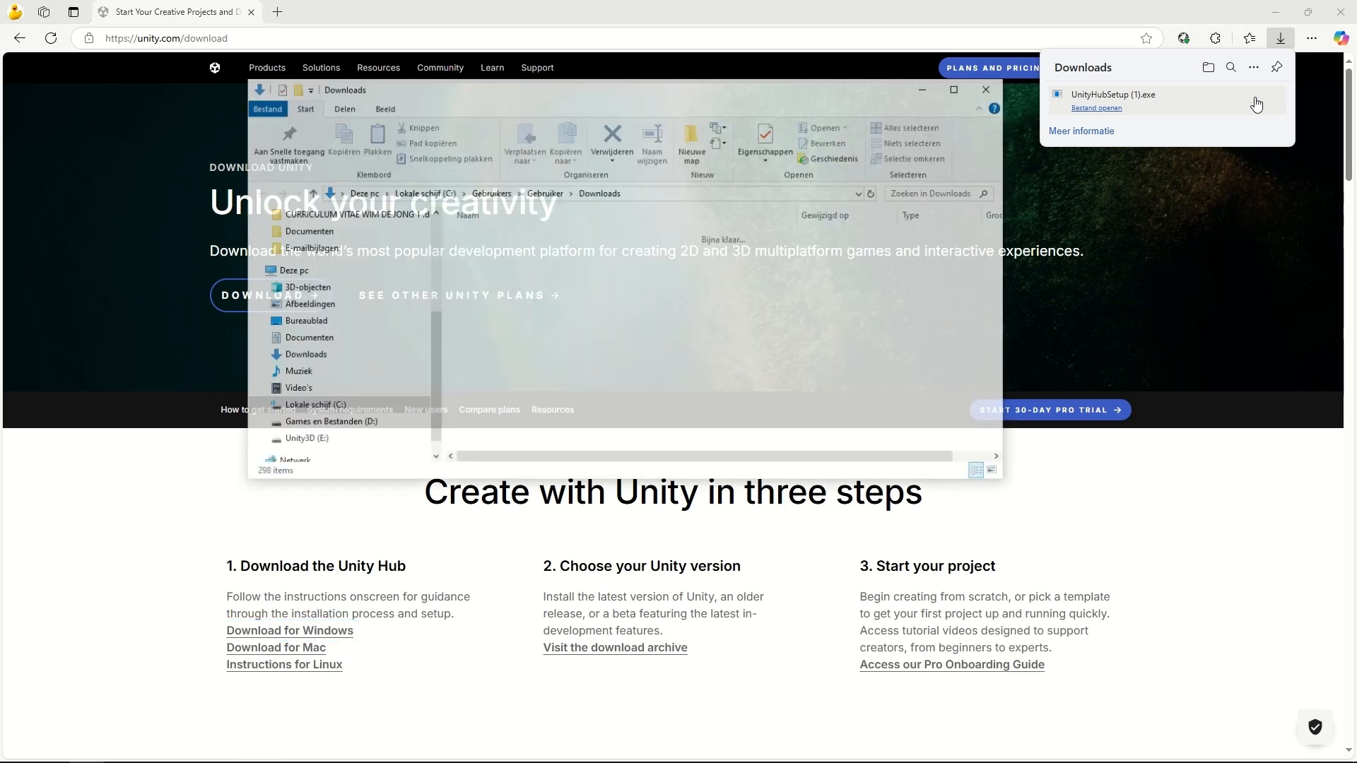
double_click(501, 256)
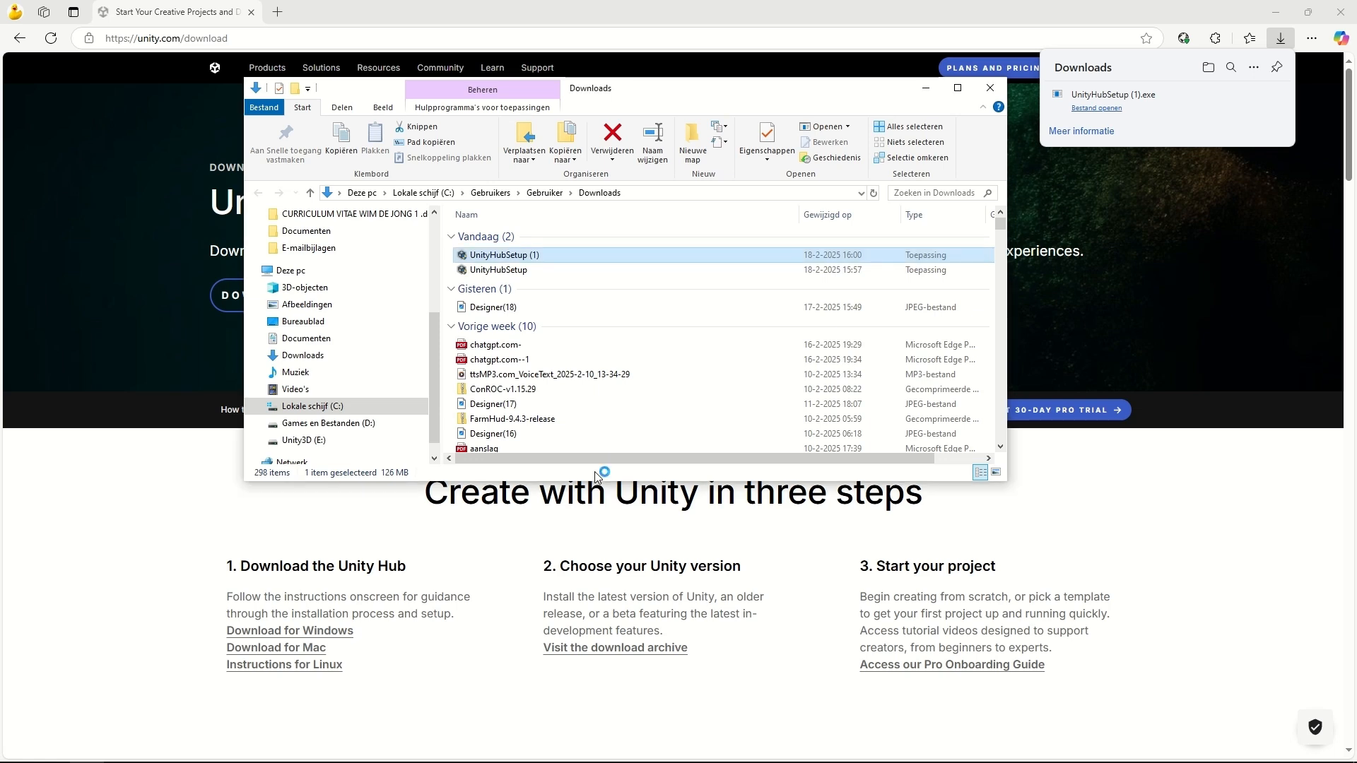
left_click(754, 501)
left_click(751, 503)
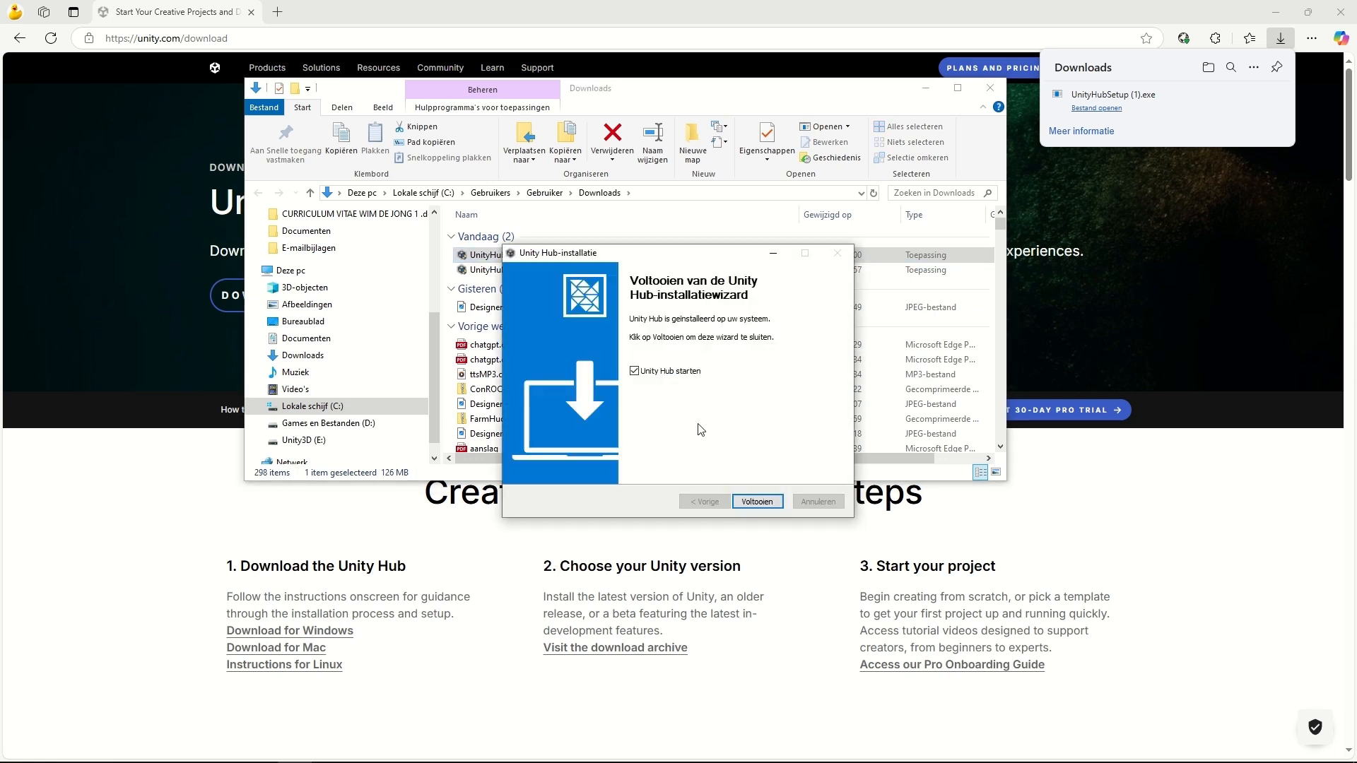
left_click(756, 502)
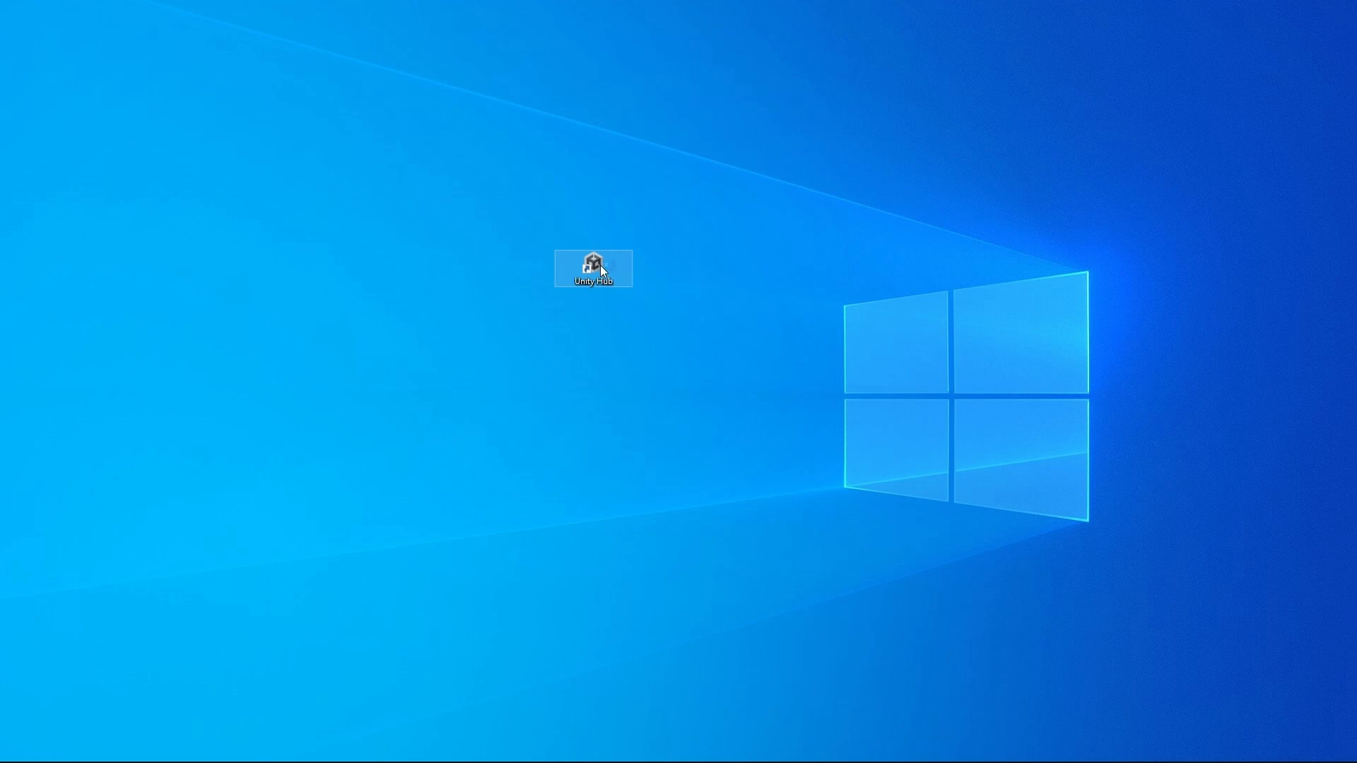
double_click(600, 266)
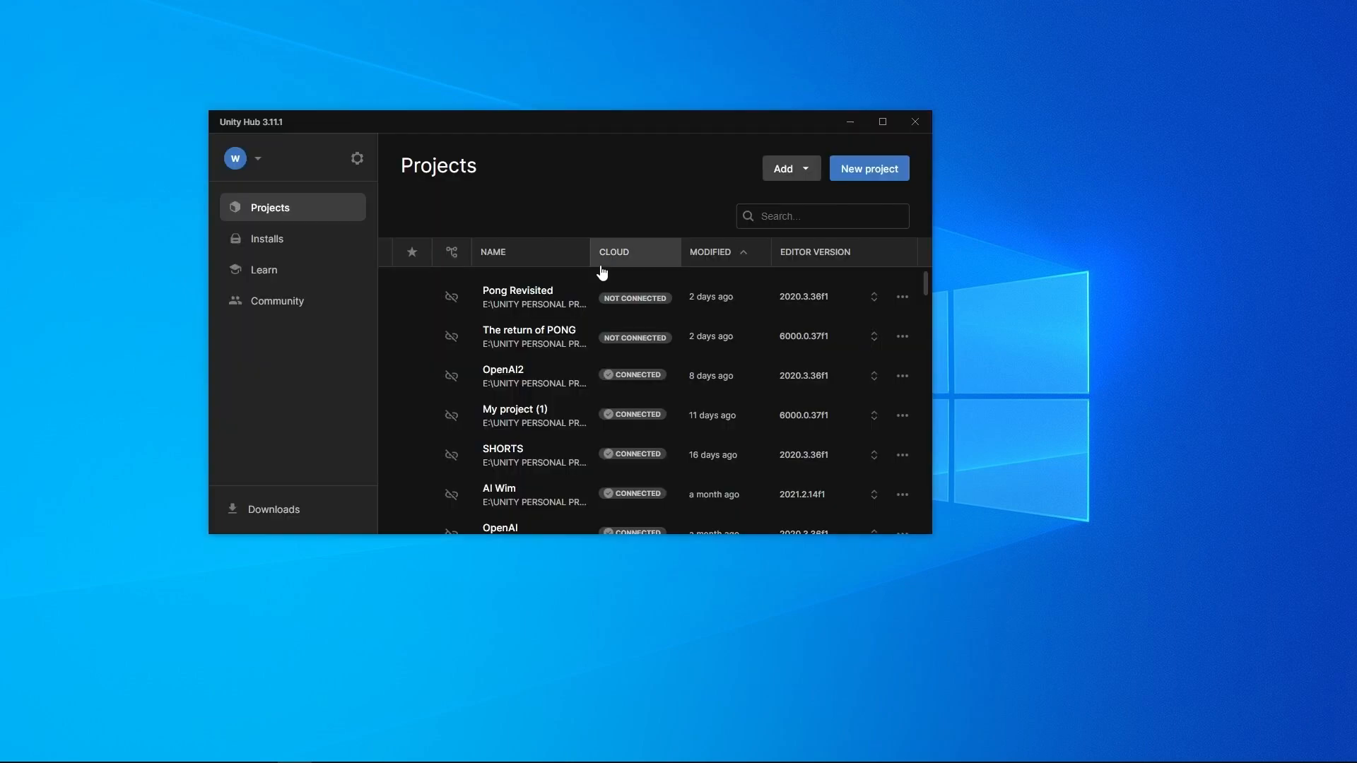
Step: Look through Unity Hub's Installs, Learn and Community pages and its Downloads list
left_click(272, 243)
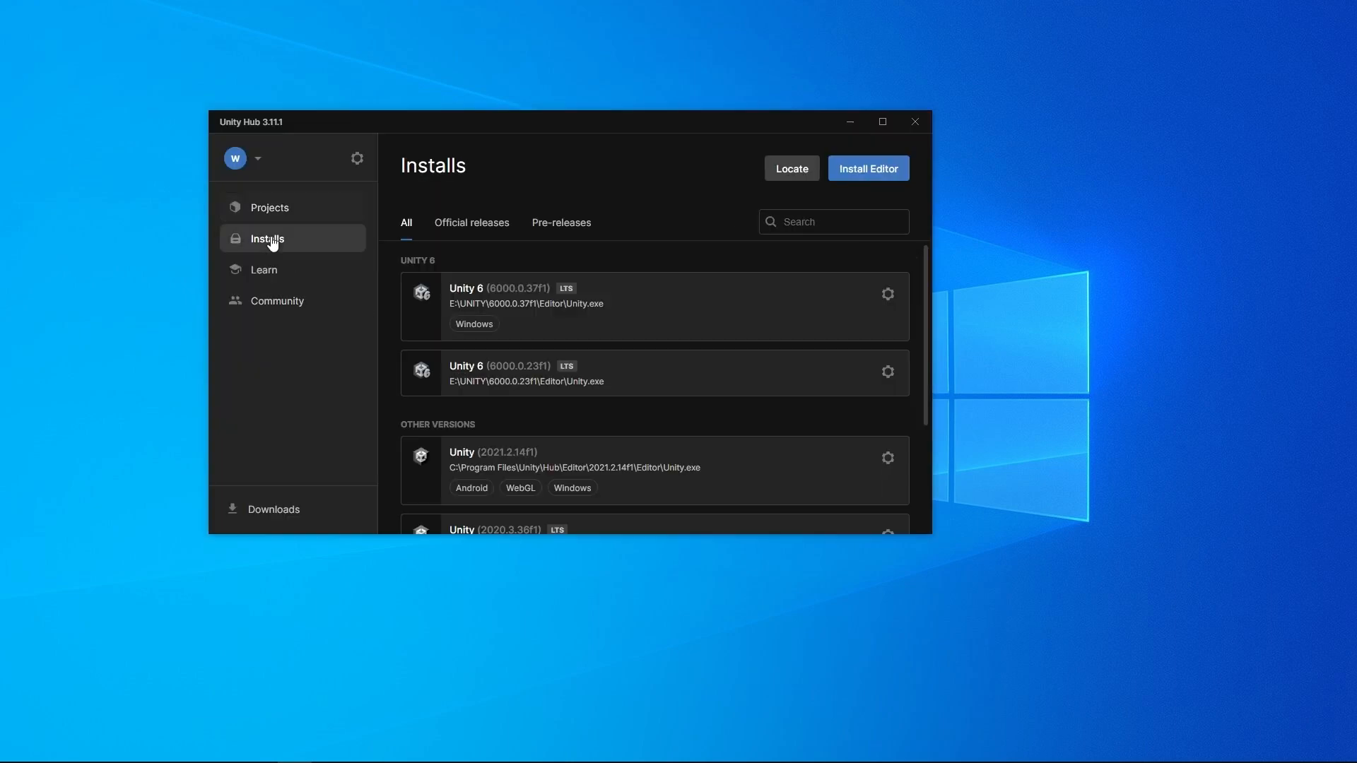
left_click(273, 275)
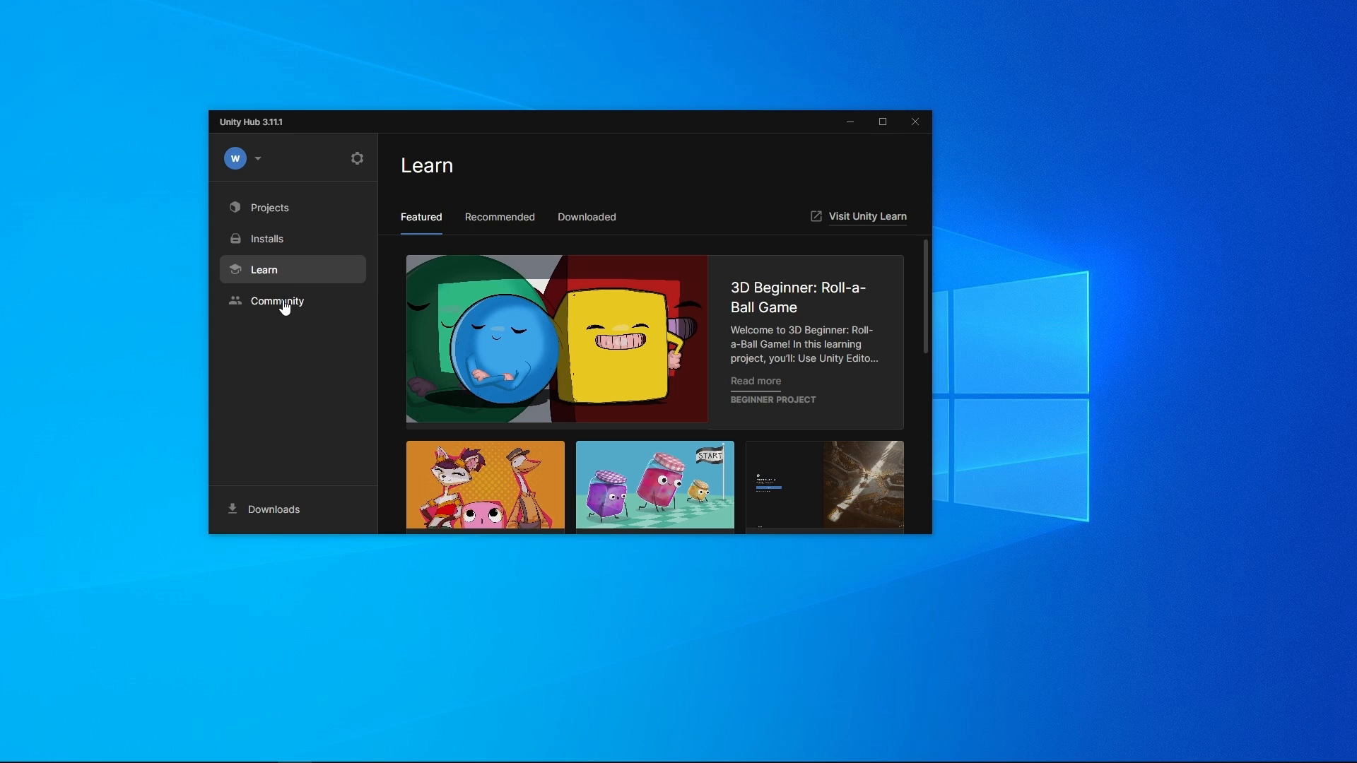
left_click(279, 306)
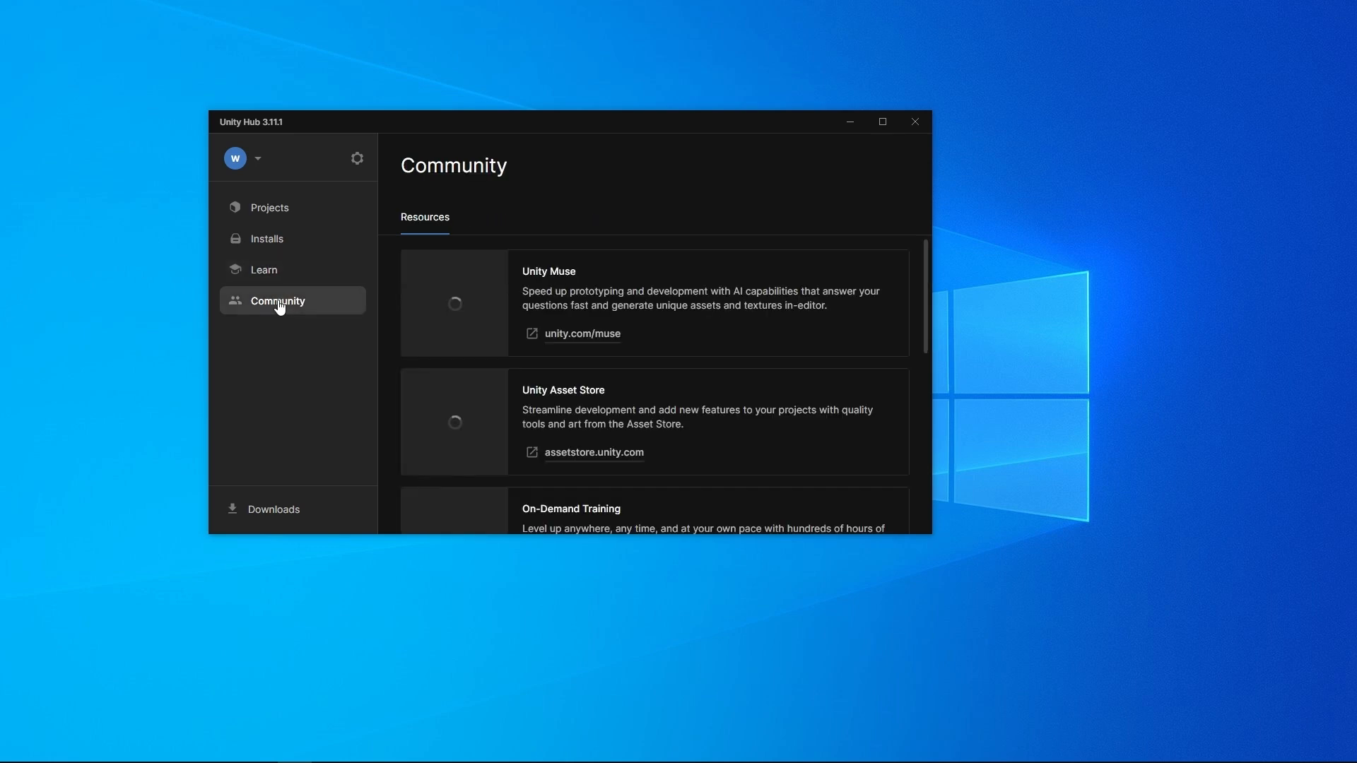
left_click(256, 527)
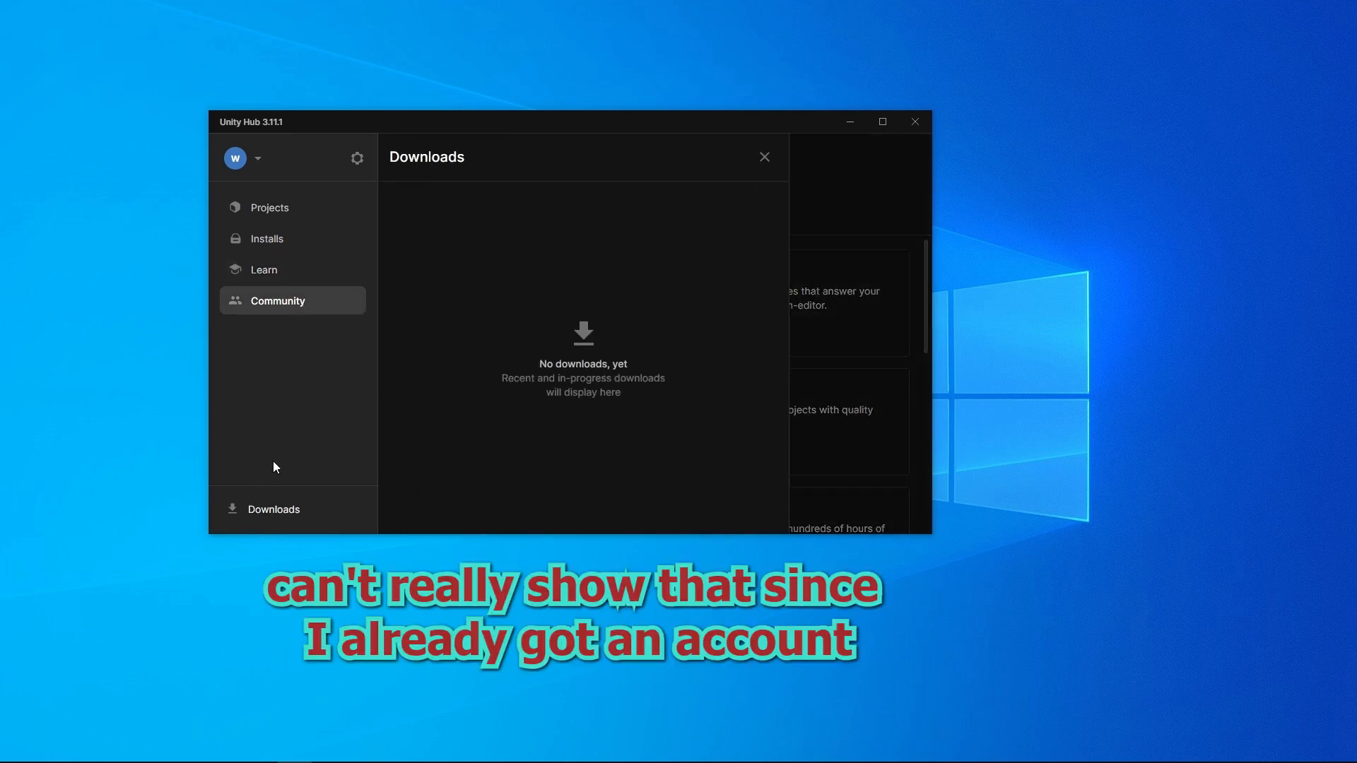
Step: View the account options, followed by the recommended and downloaded content on the Learn page
left_click(258, 160)
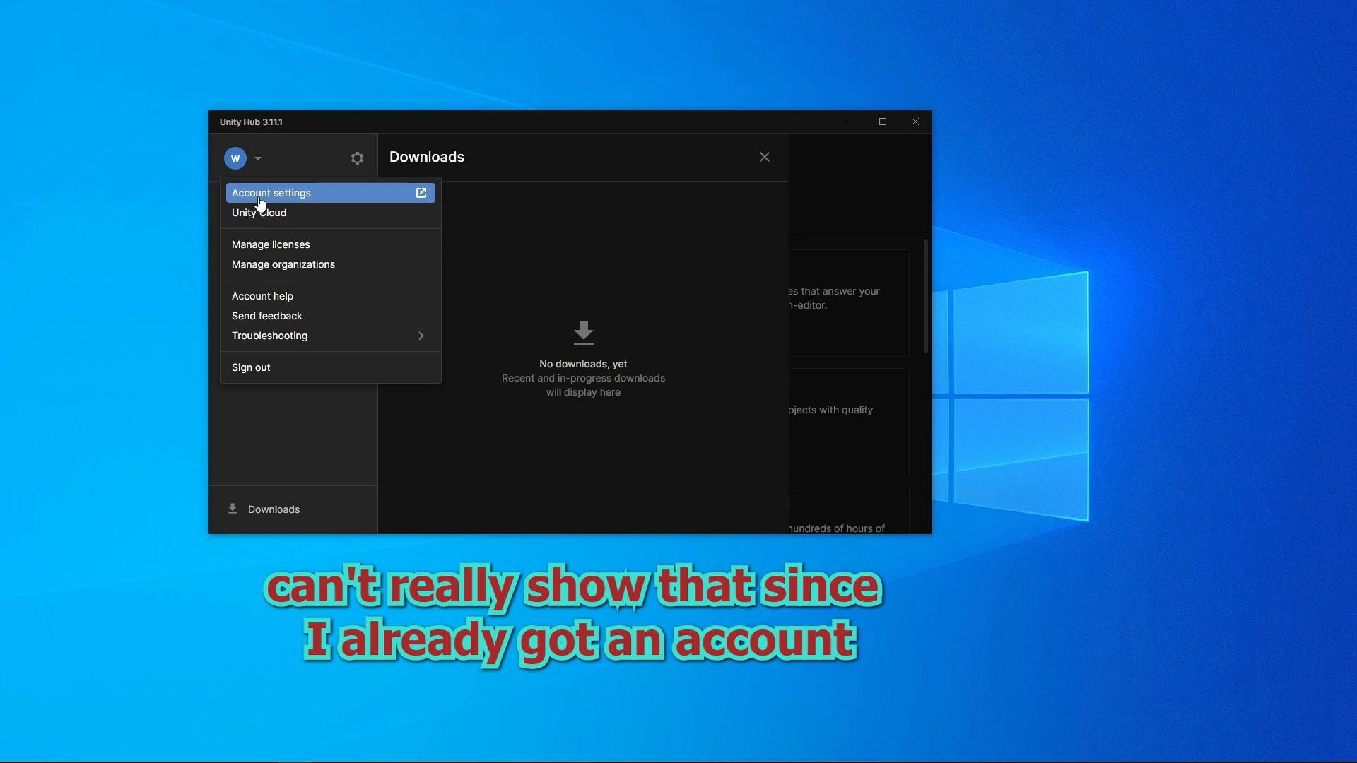
left_click(325, 143)
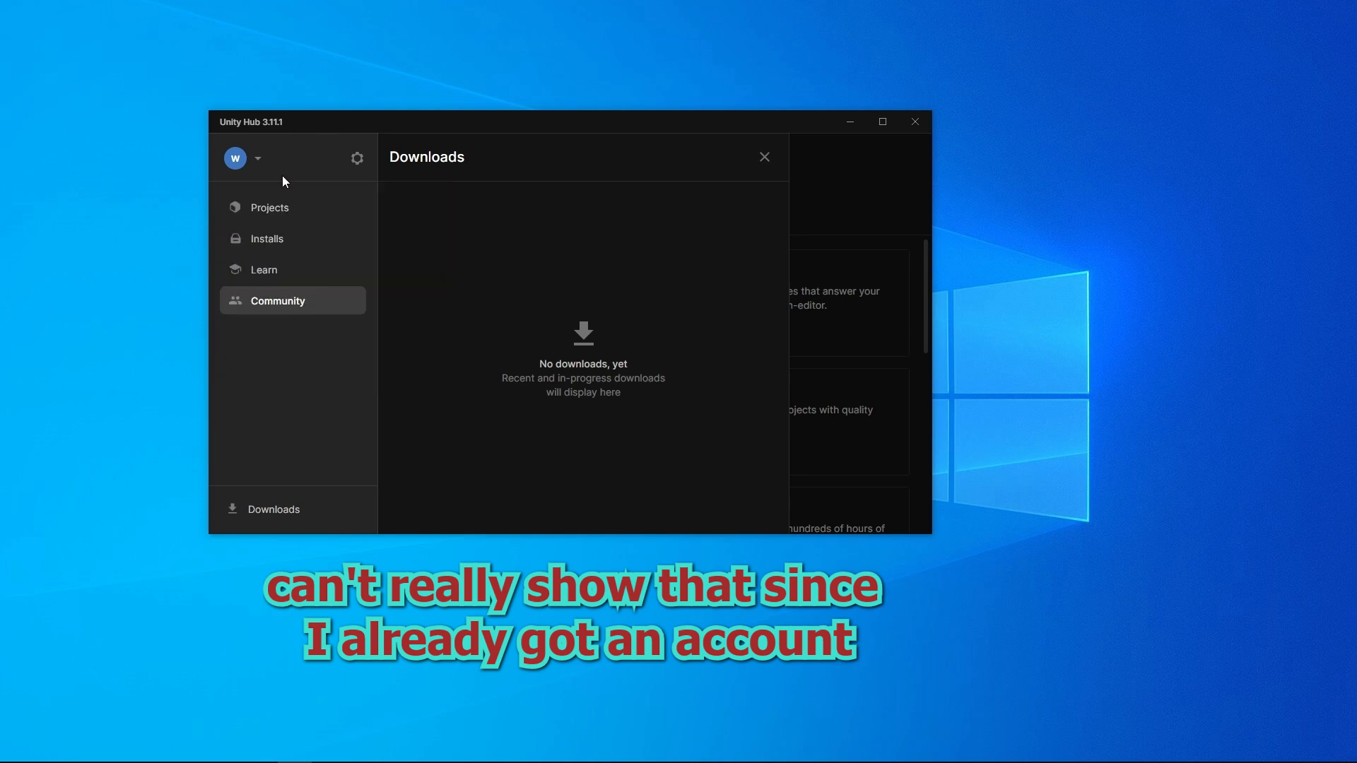
left_click(269, 276)
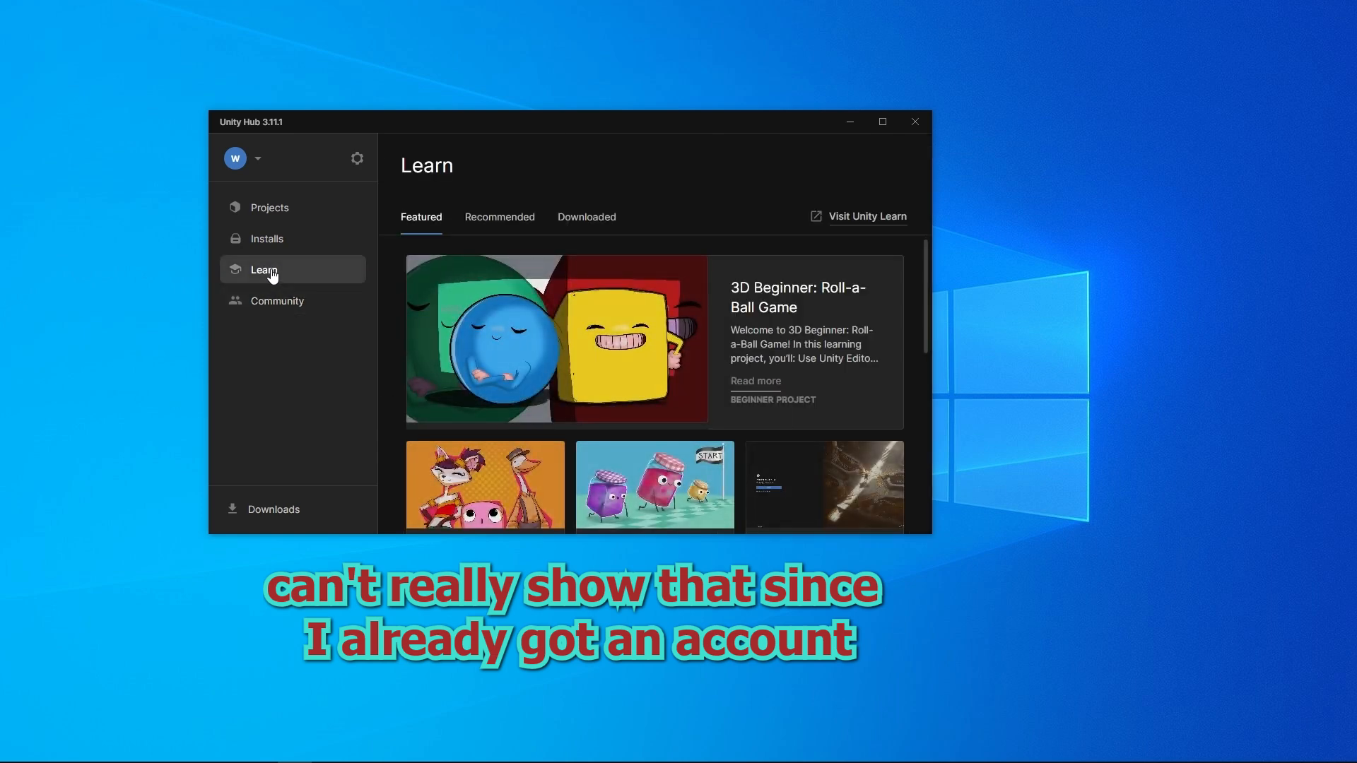
left_click(500, 217)
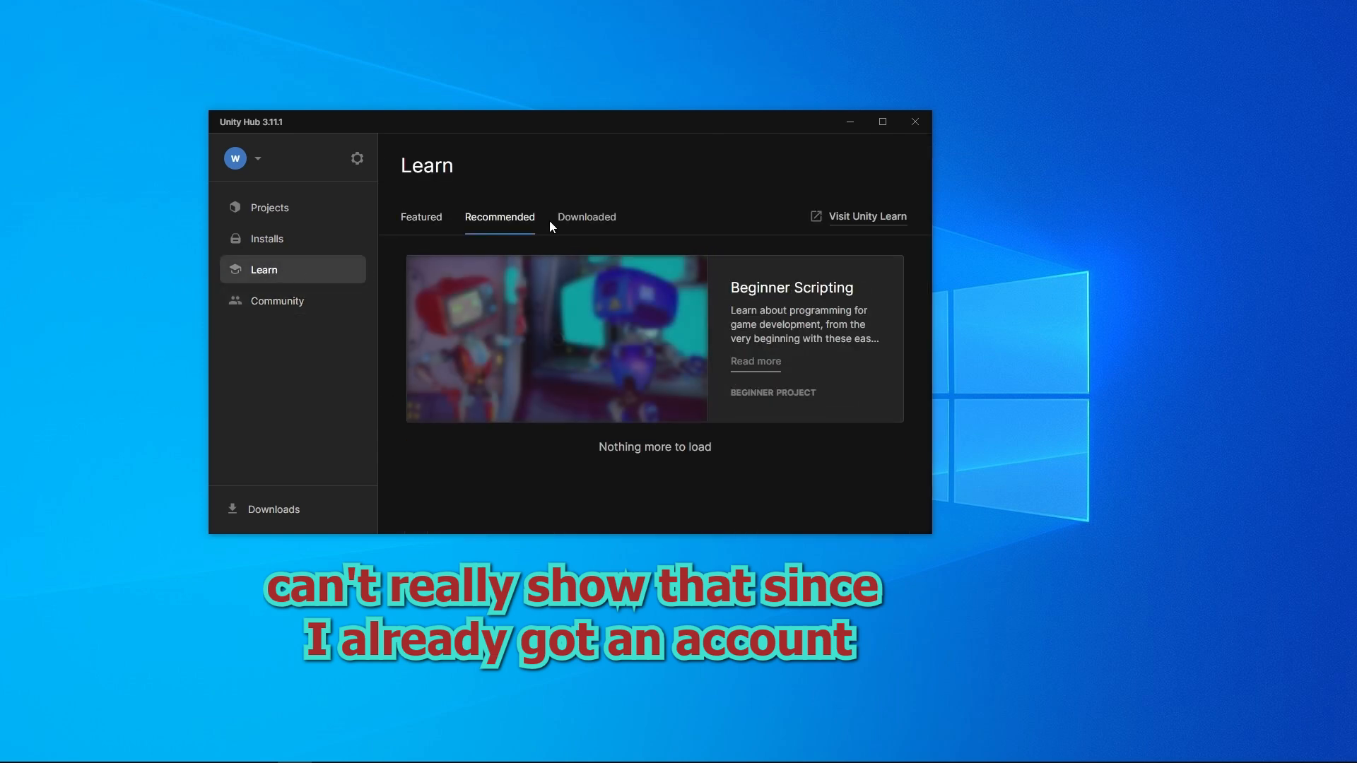
left_click(587, 221)
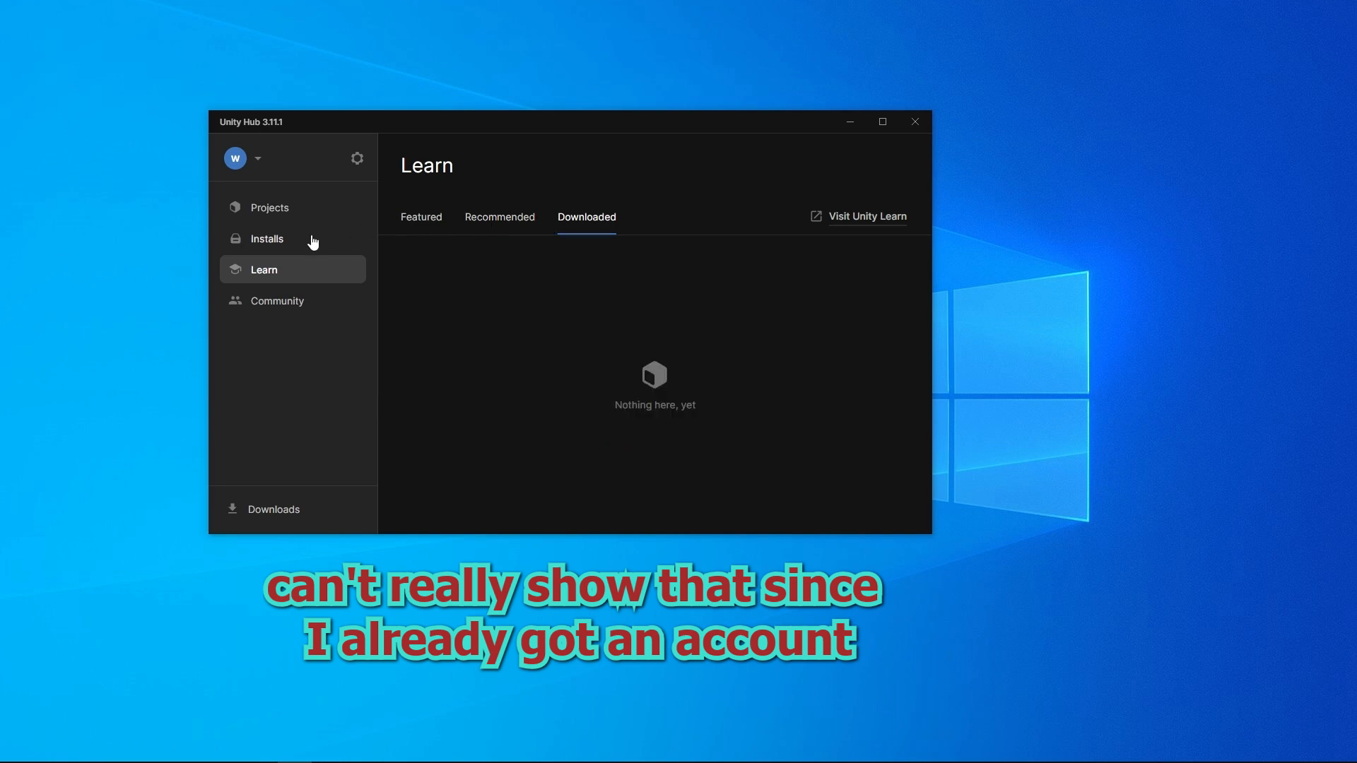
Step: Review the installed Unity editors by pre-releases, official releases and all versions
left_click(269, 241)
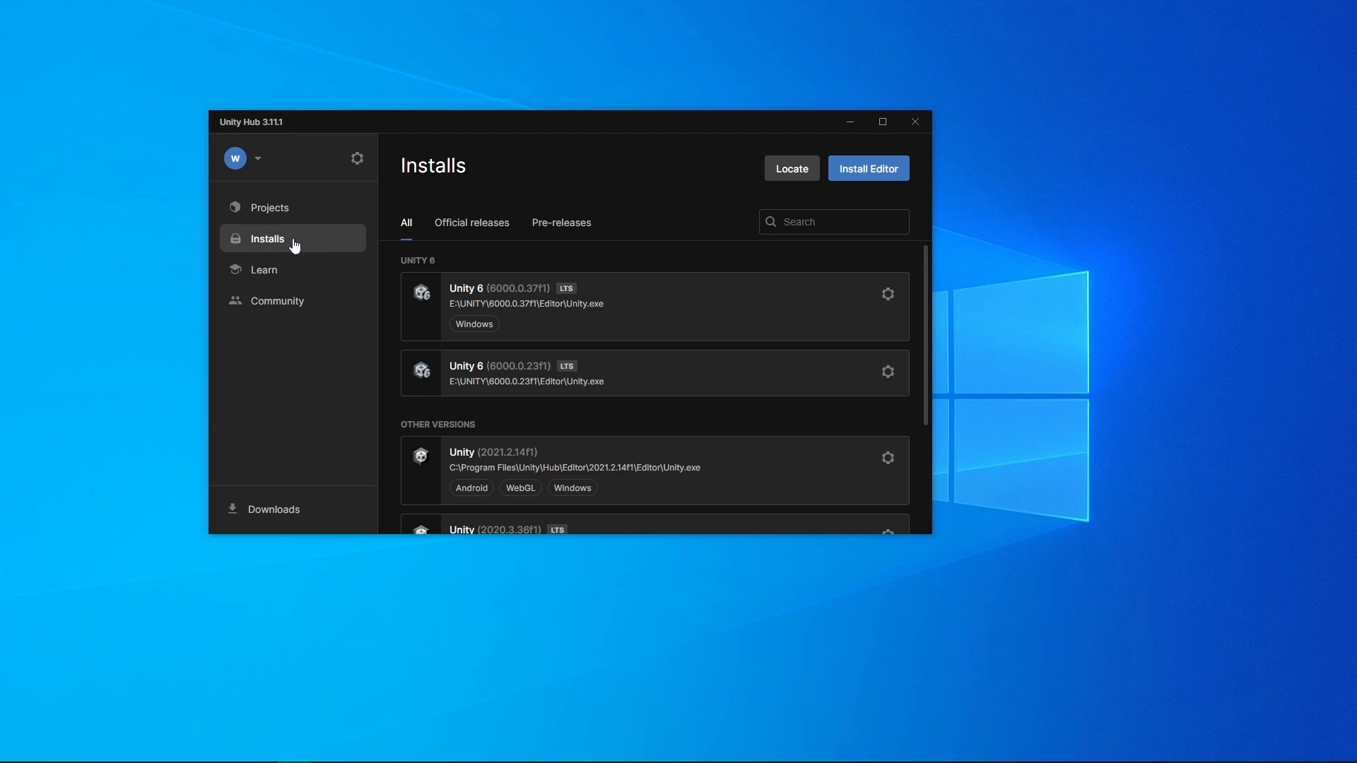
left_click(558, 230)
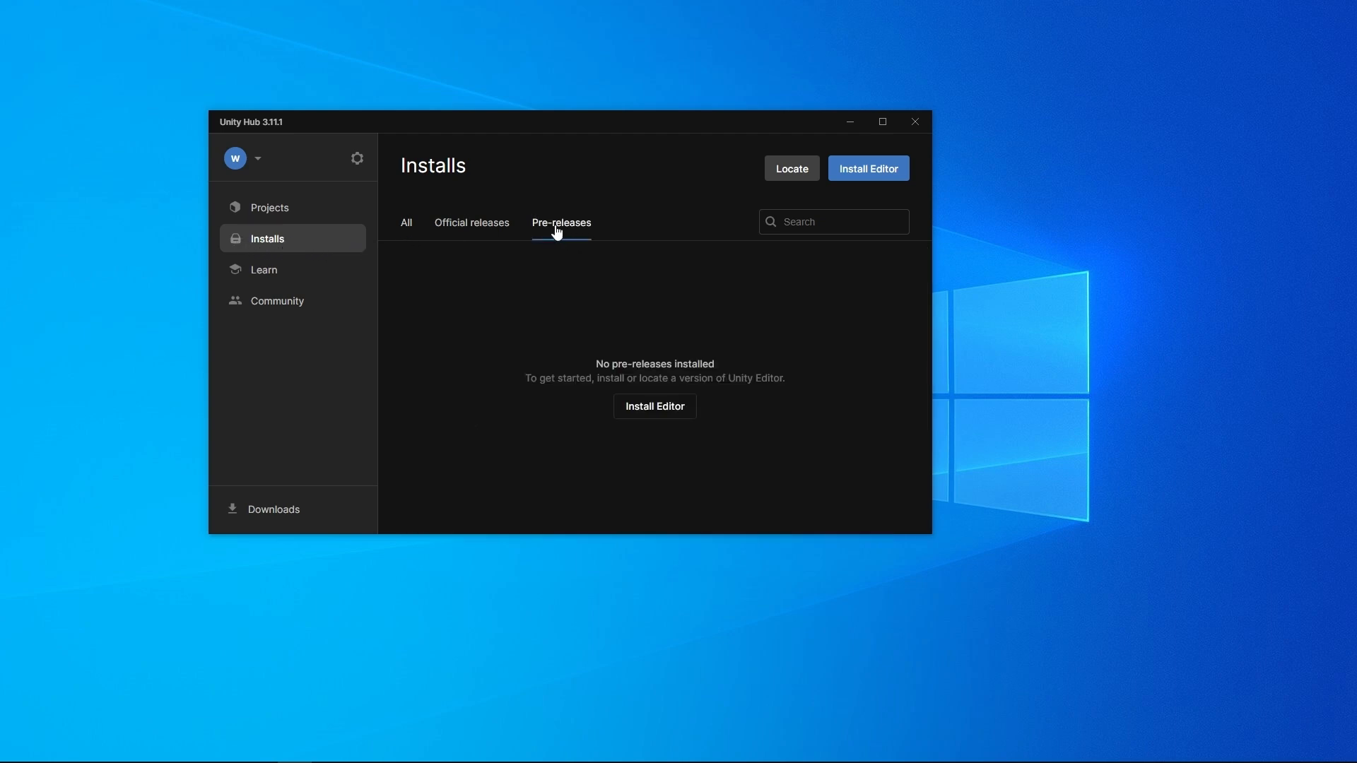
left_click(463, 235)
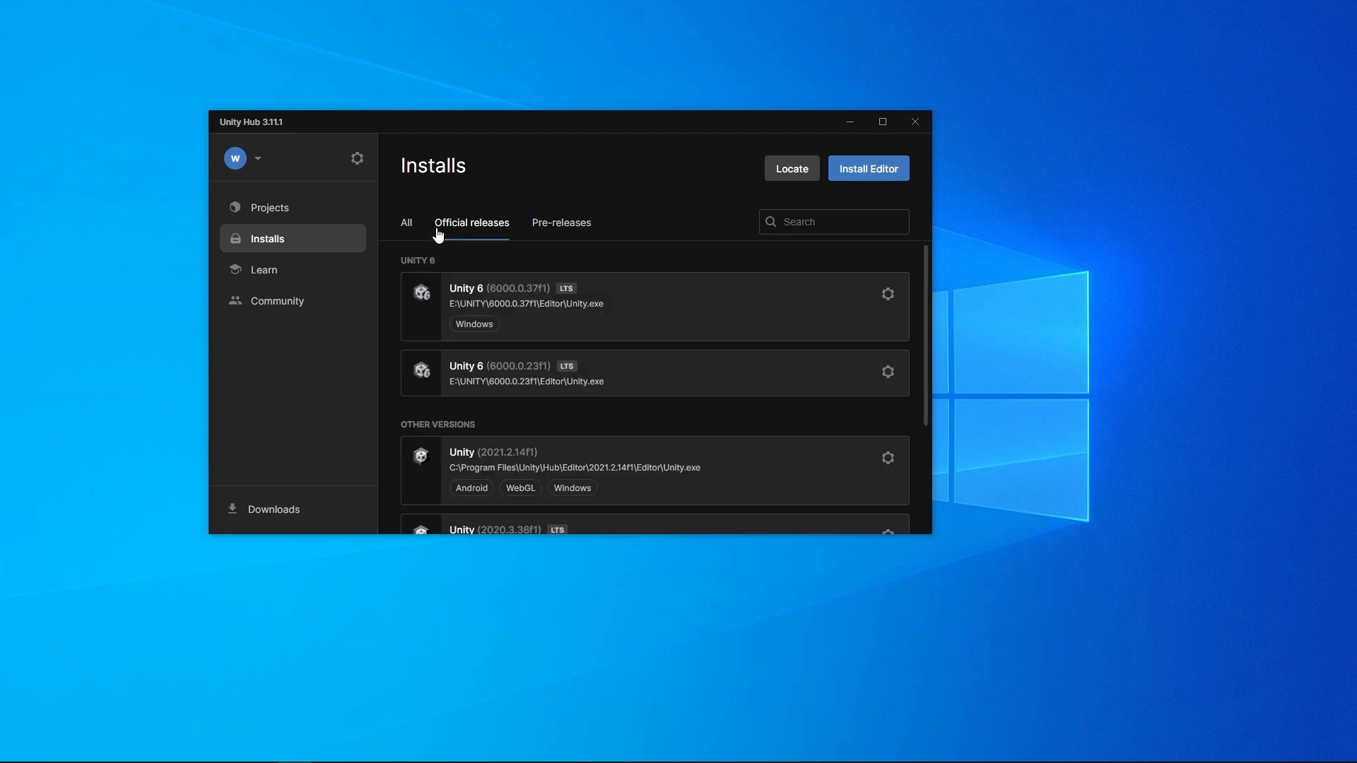
left_click(407, 230)
scroll(644, 311, "down", 3)
scroll(657, 350, "up", 3)
Step: Examine the modules that can be added to Unity 6 (6000.0.37f1), including platform build support and language packs, without installing any
left_click(888, 301)
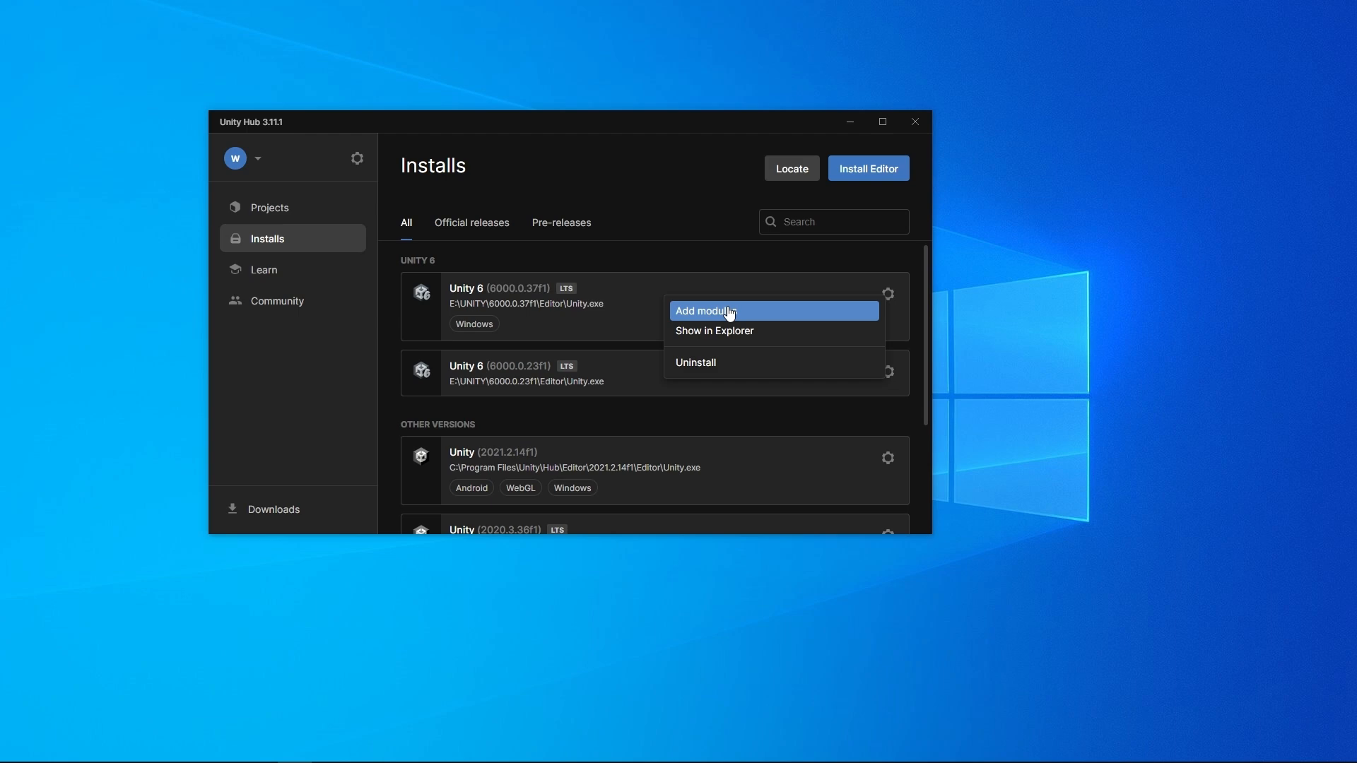
left_click(730, 311)
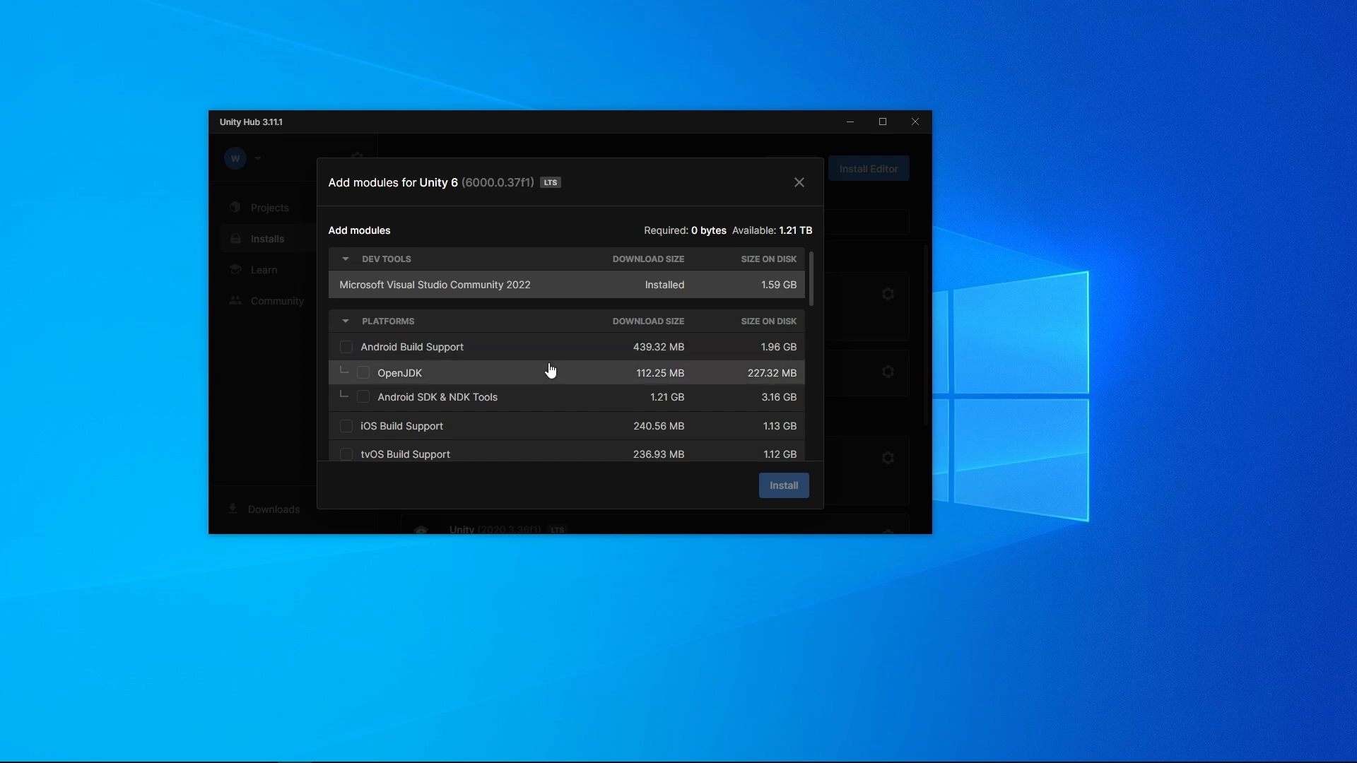
scroll(548, 369, "down", 2)
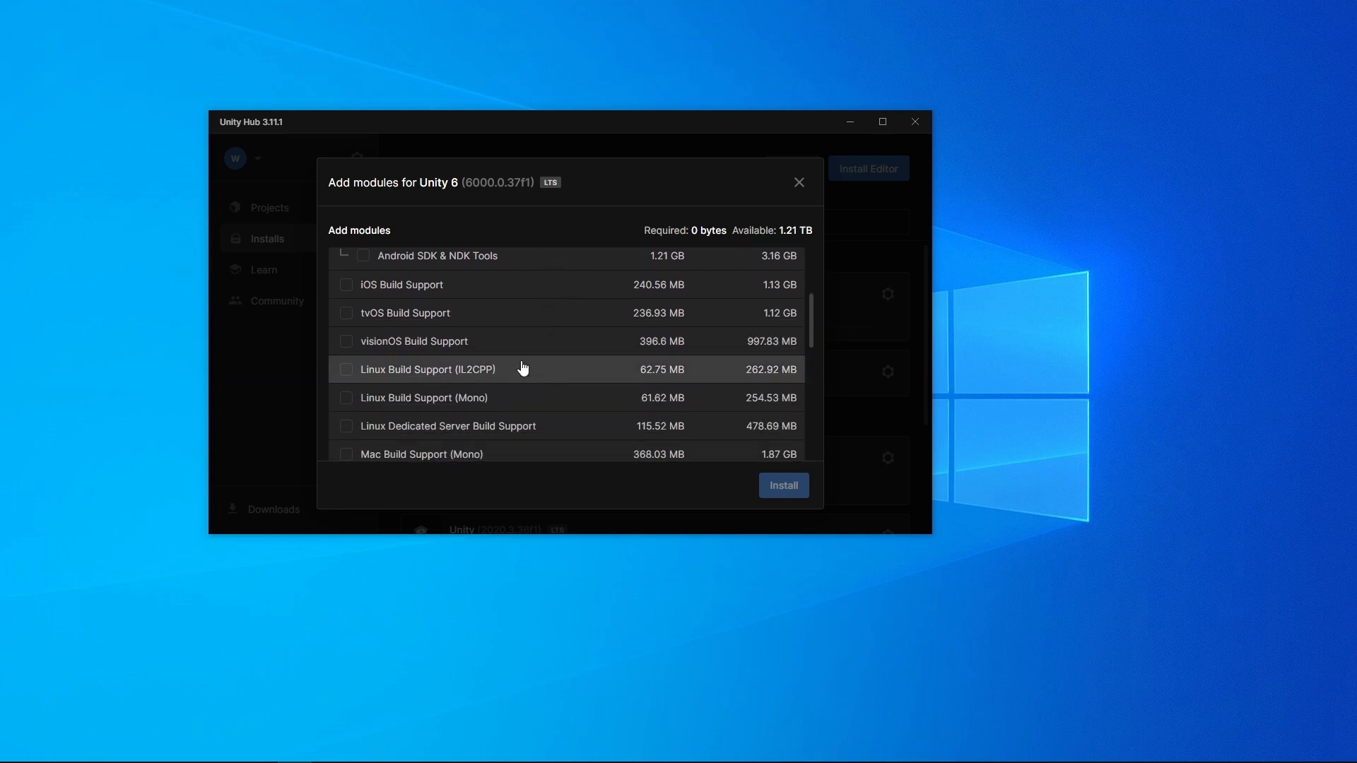
scroll(523, 368, "down", 3)
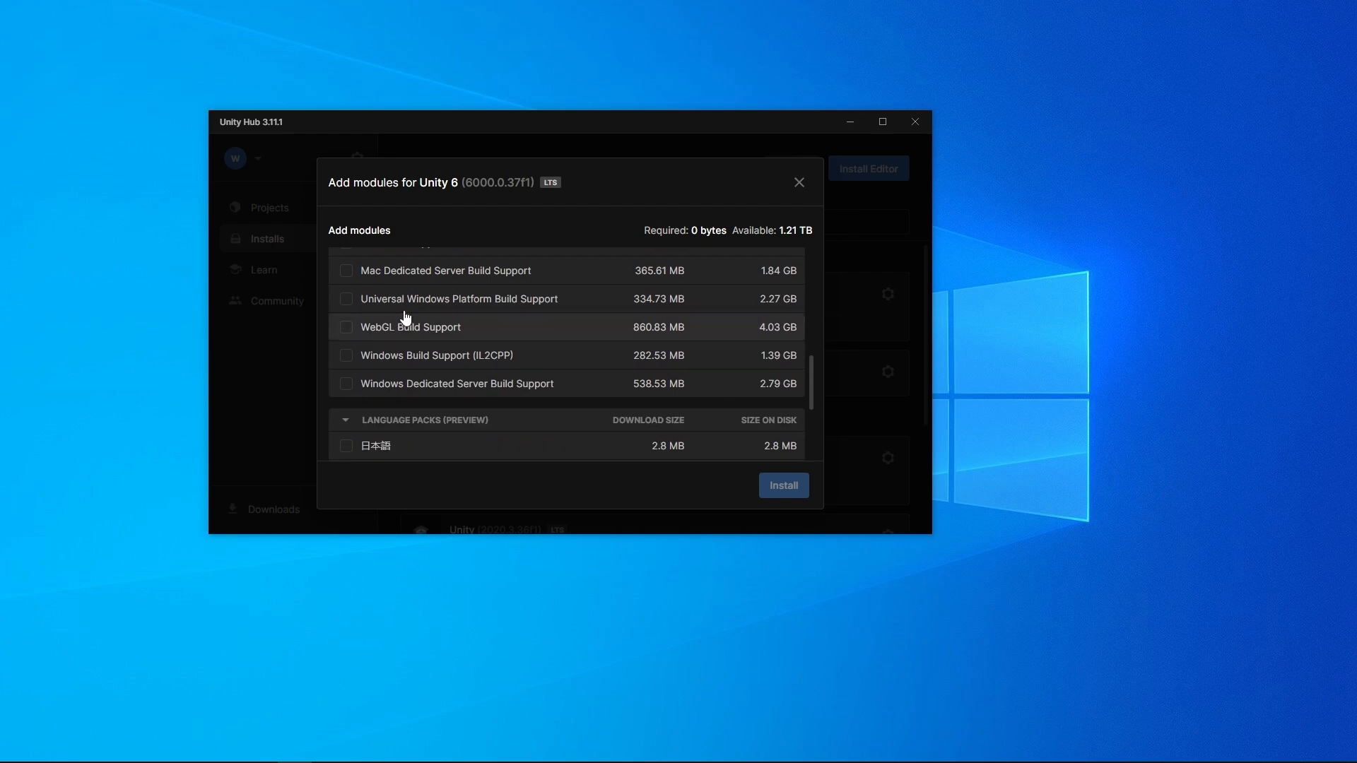
scroll(382, 338, "down", 1)
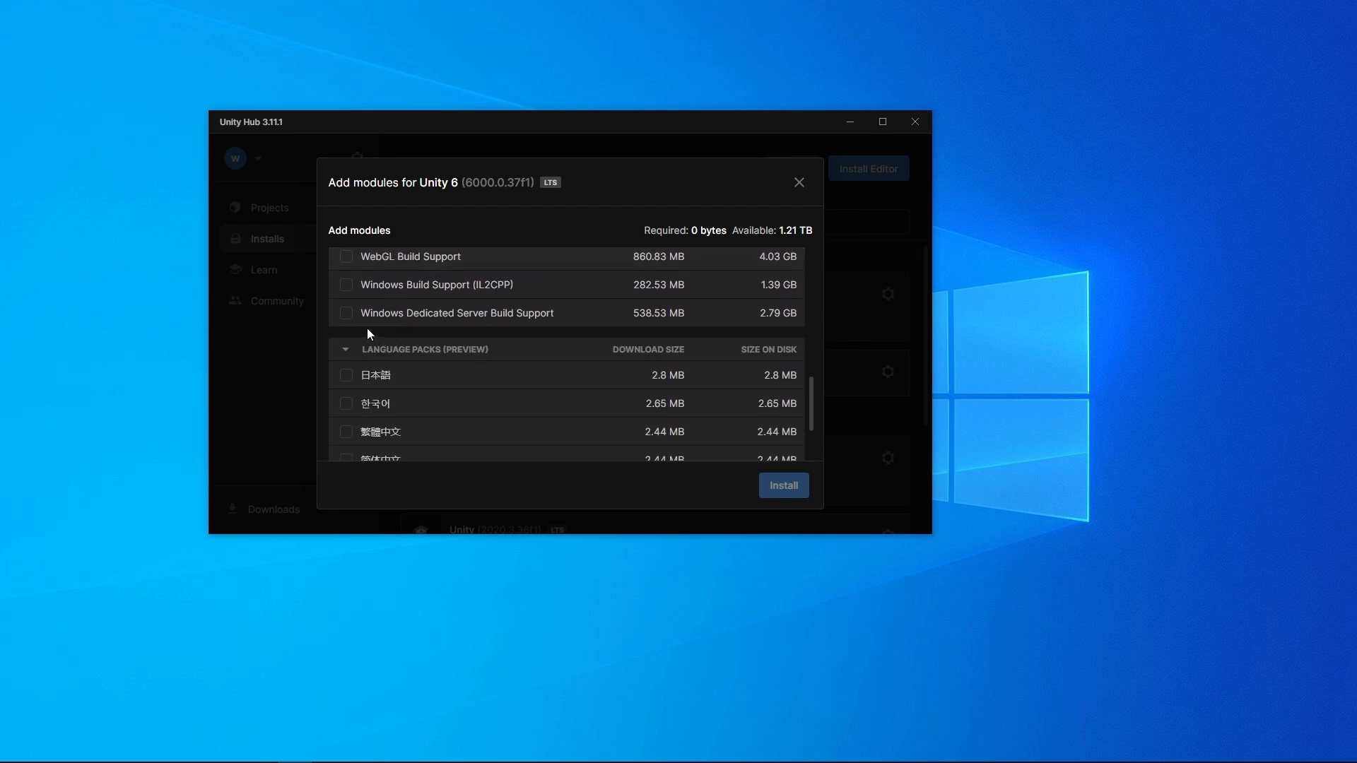
left_click(346, 313)
left_click(345, 313)
scroll(439, 321, "up", 9)
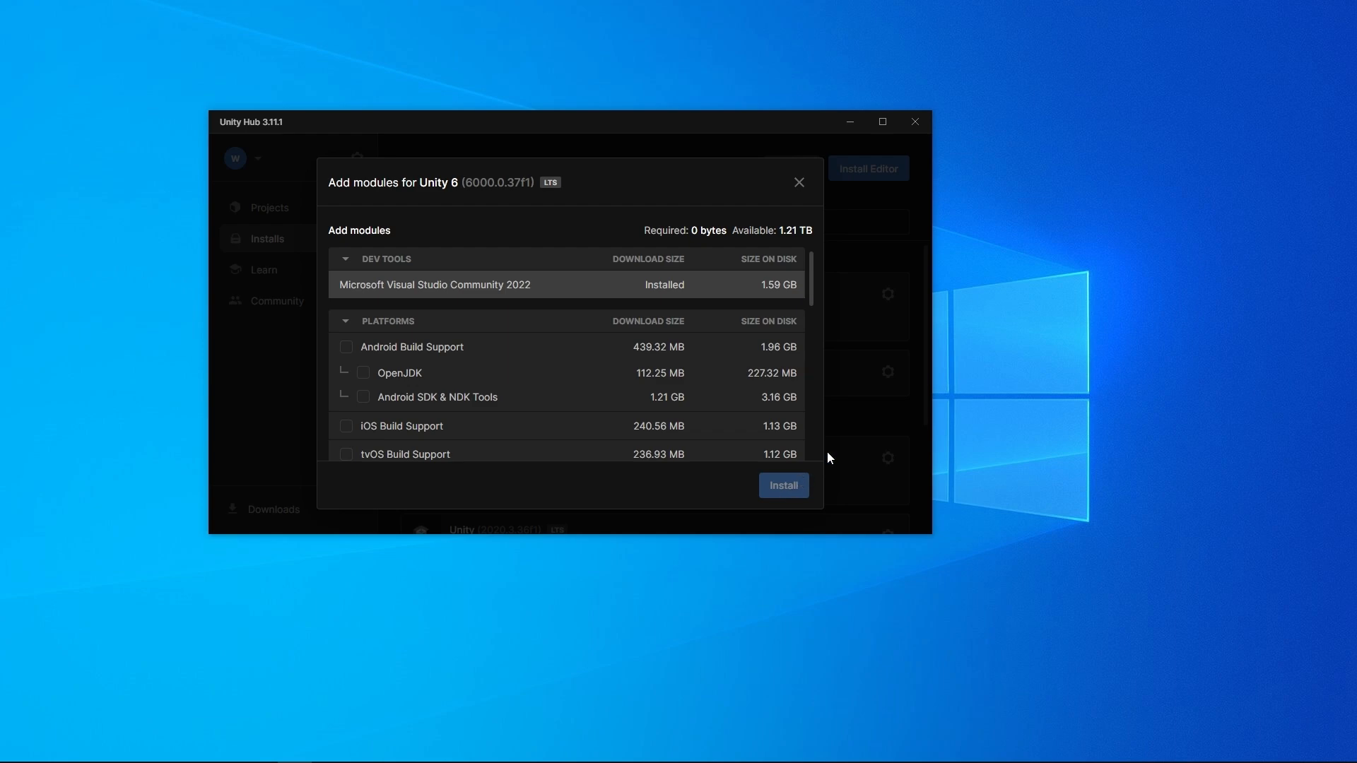
left_click(799, 182)
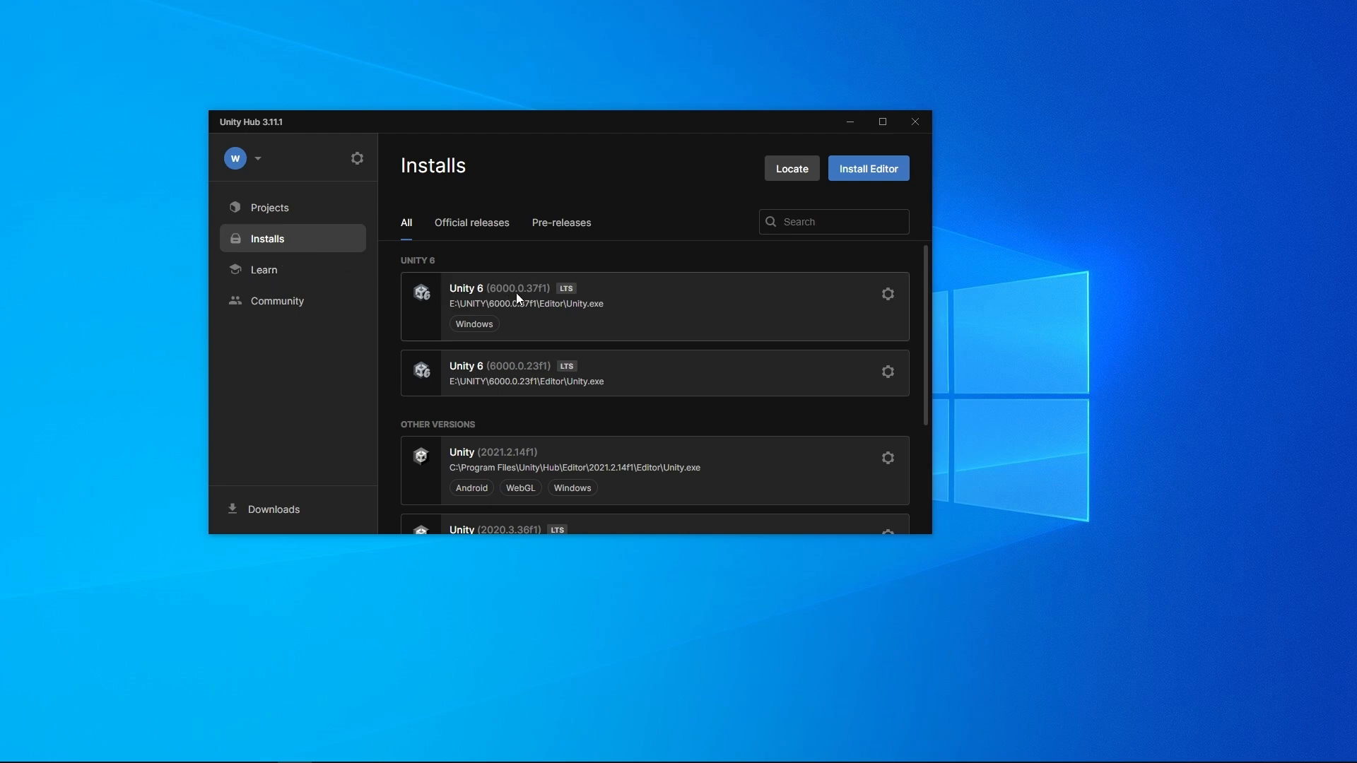
Step: Start a new project with editor version 6000.0.37f1, browse the Core templates and choose Universal 2D
left_click(280, 208)
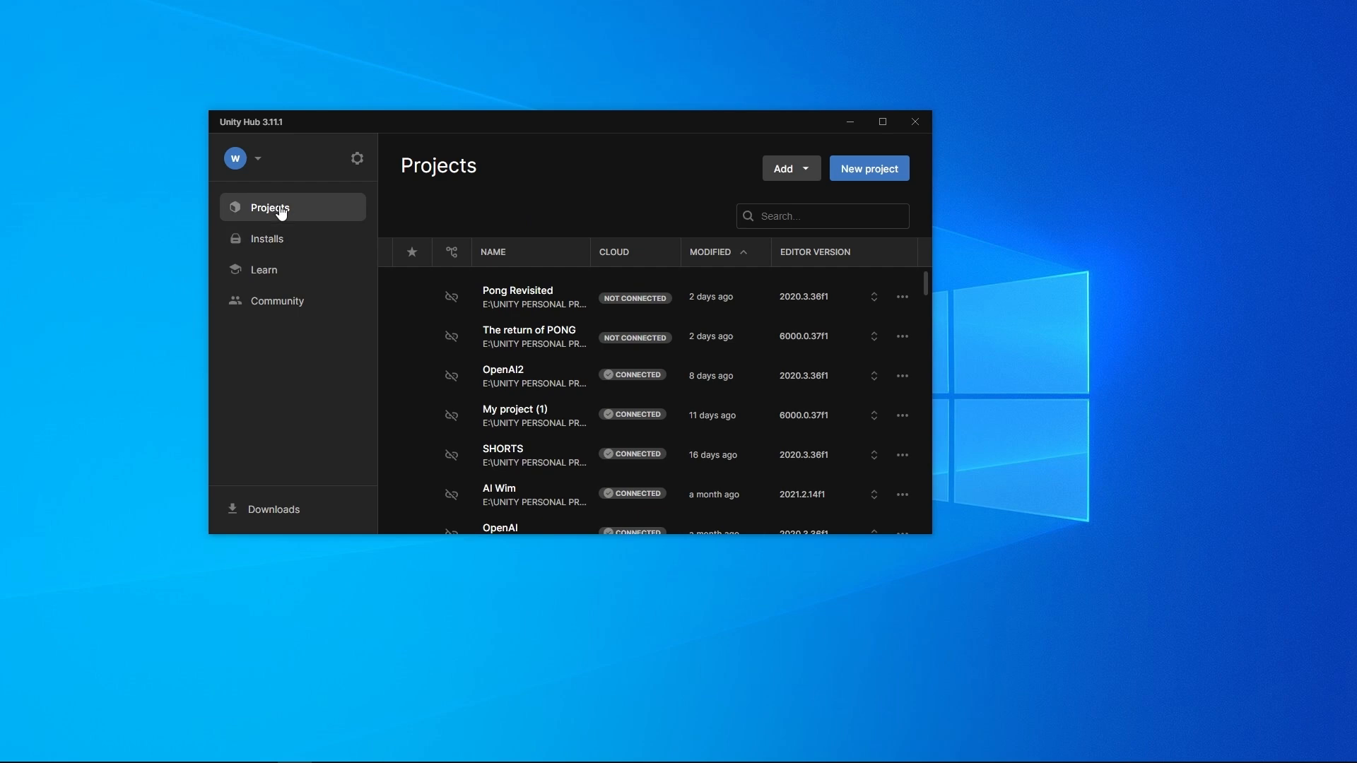
left_click(875, 170)
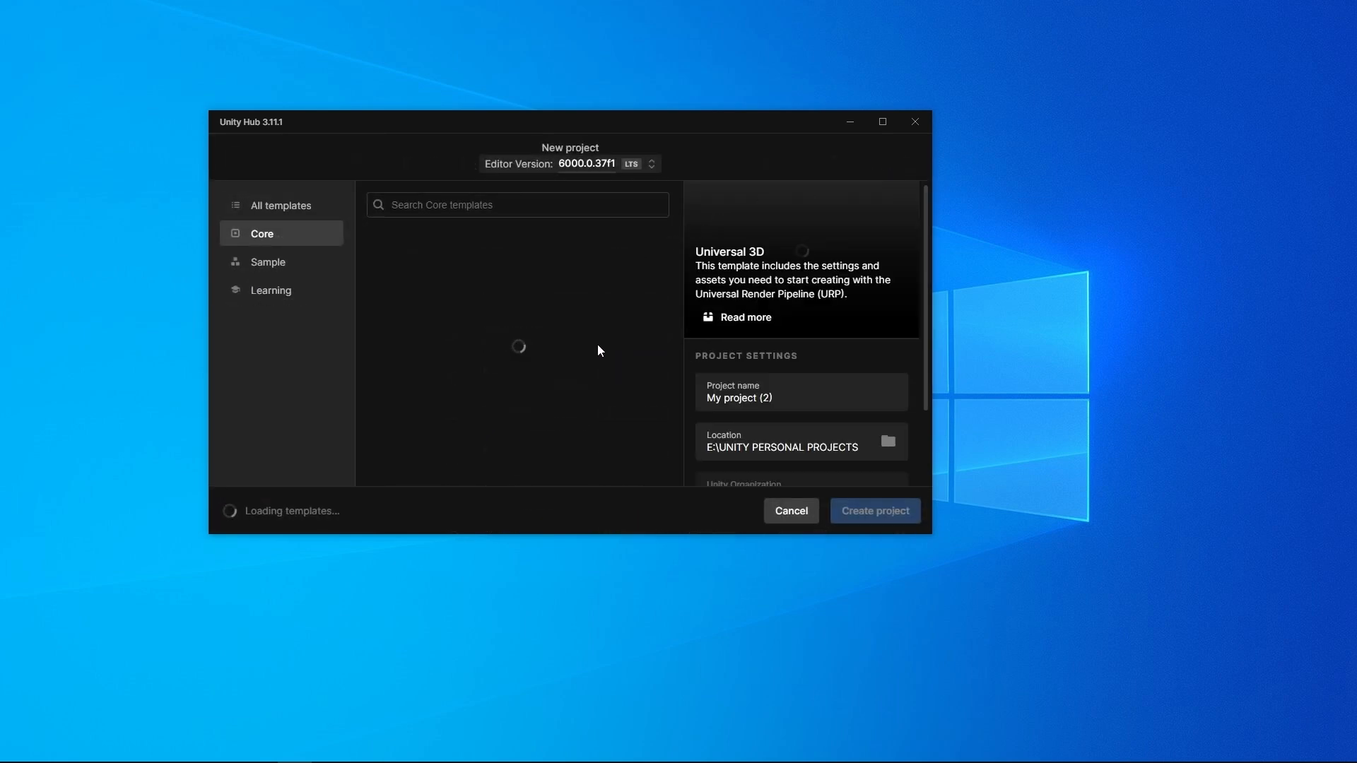
left_click(484, 272)
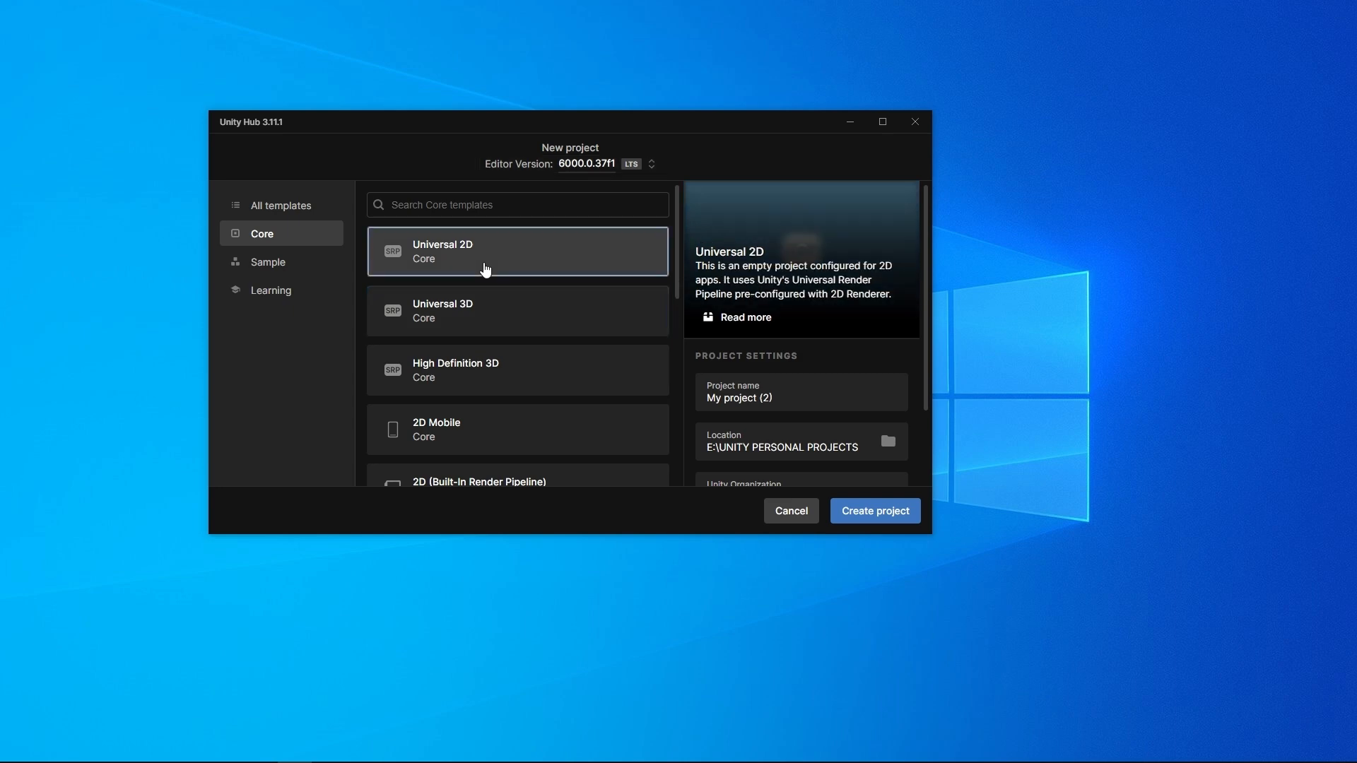
left_click(520, 324)
left_click(524, 377)
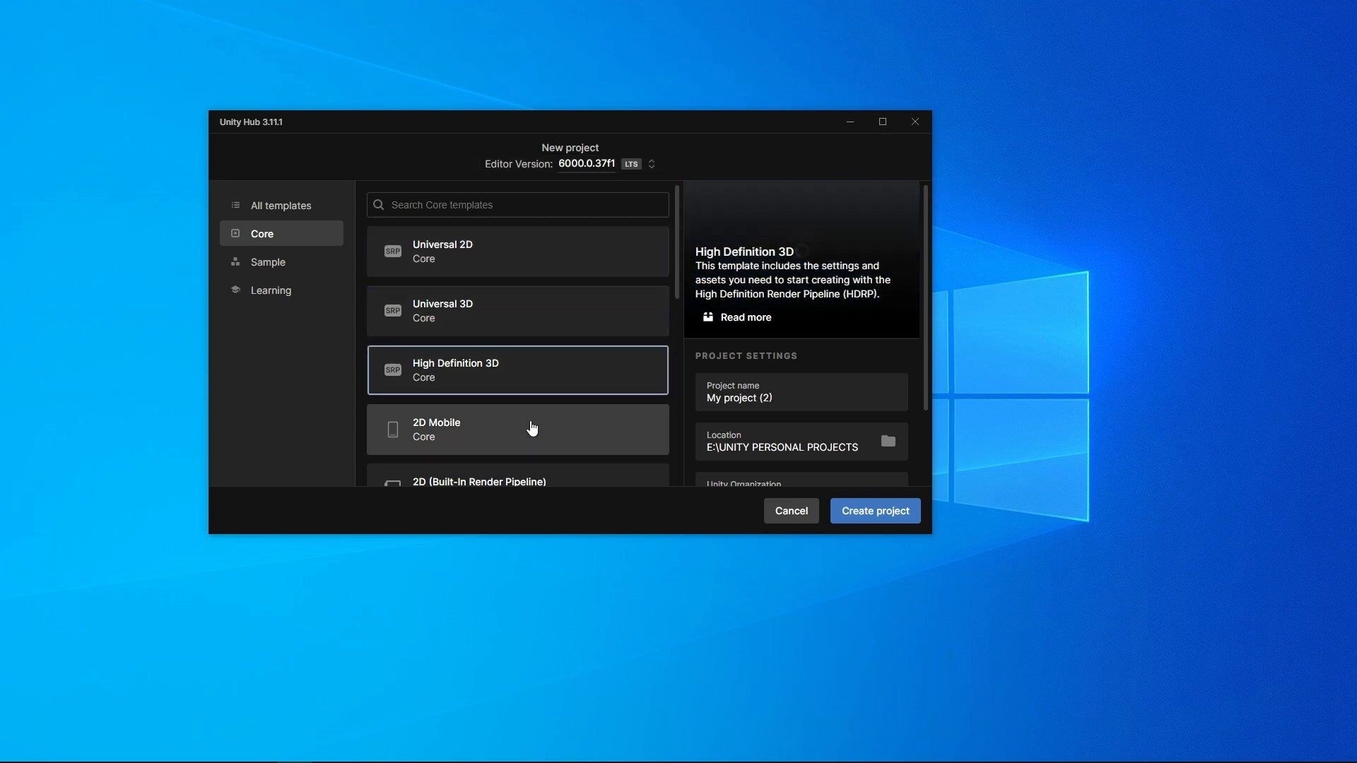
left_click(537, 425)
scroll(536, 422, "down", 3)
scroll(537, 423, "down", 1)
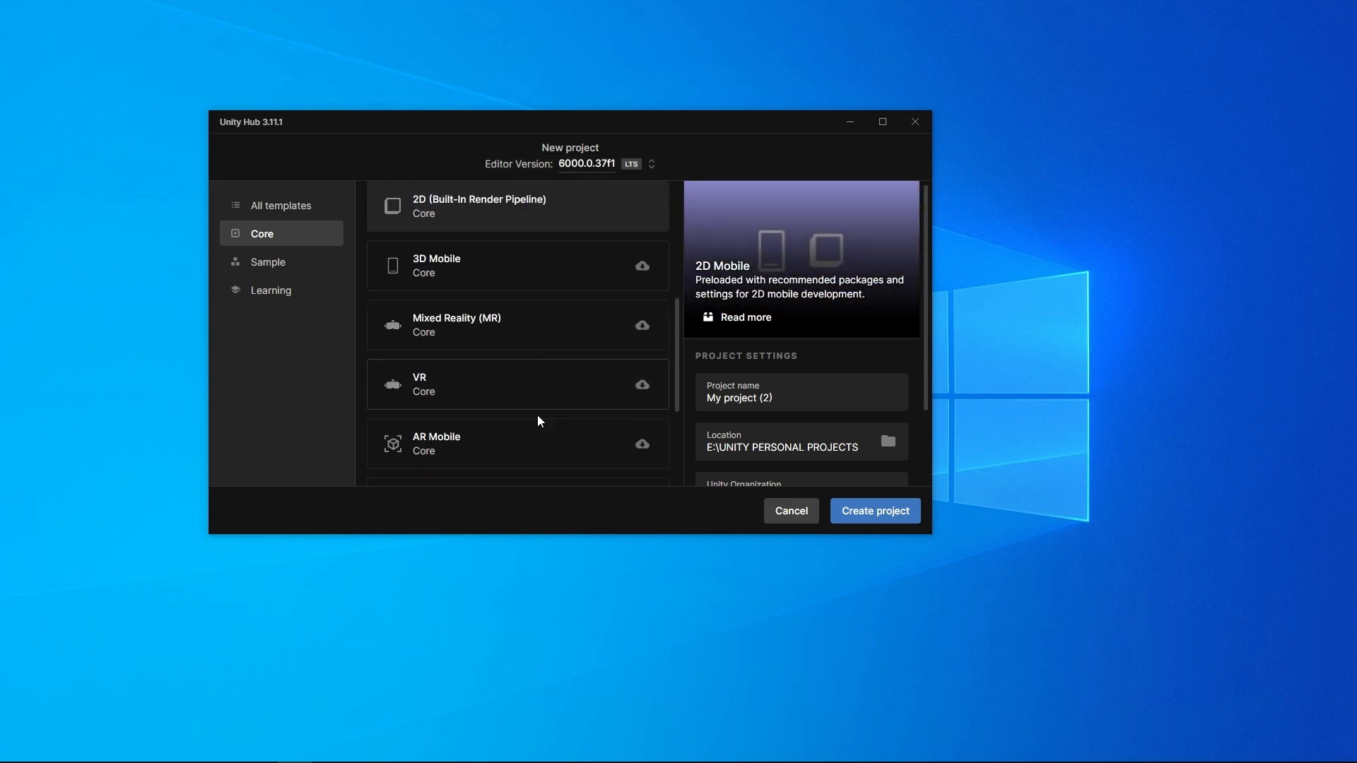
scroll(539, 421, "up", 4)
left_click(537, 256)
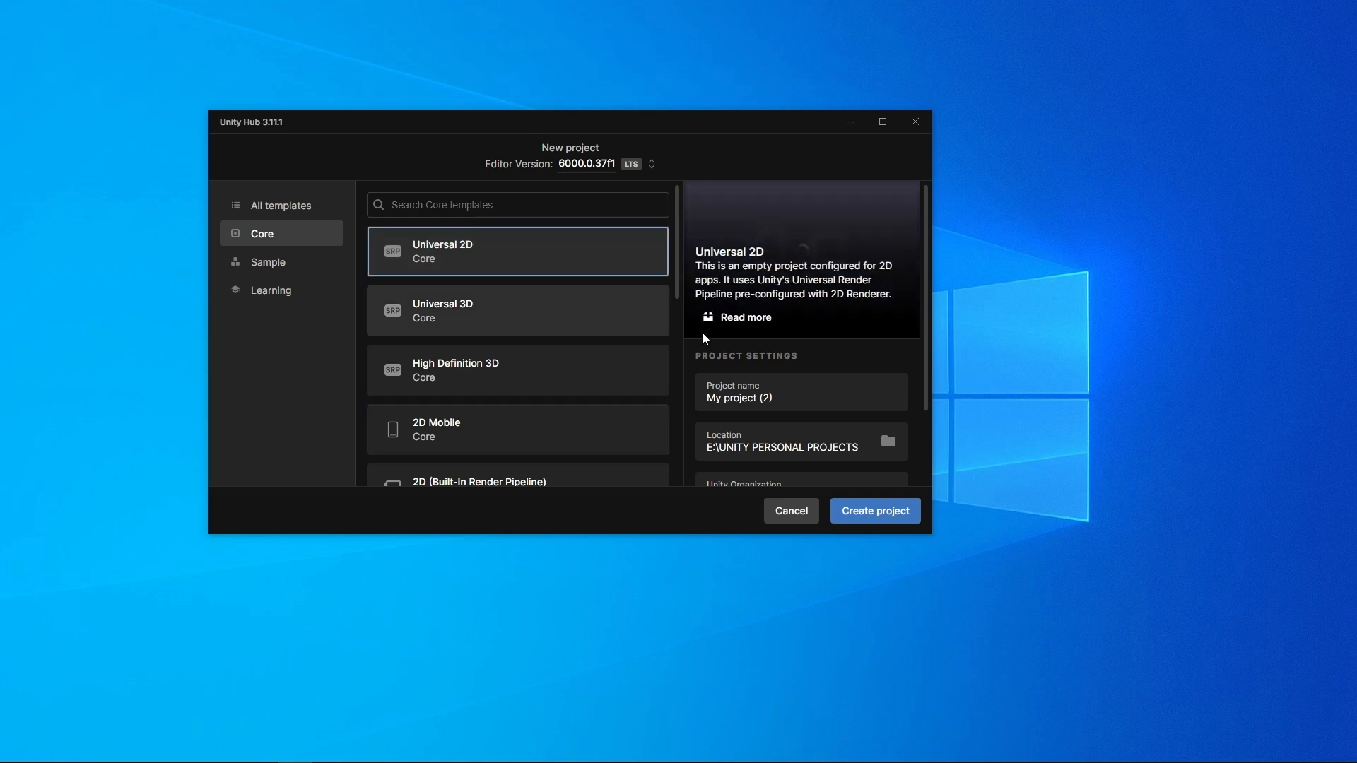
Step: Name the project MyFirstProject and create it, minimising the Hub window while the project loads
left_click_drag(773, 398, 707, 396)
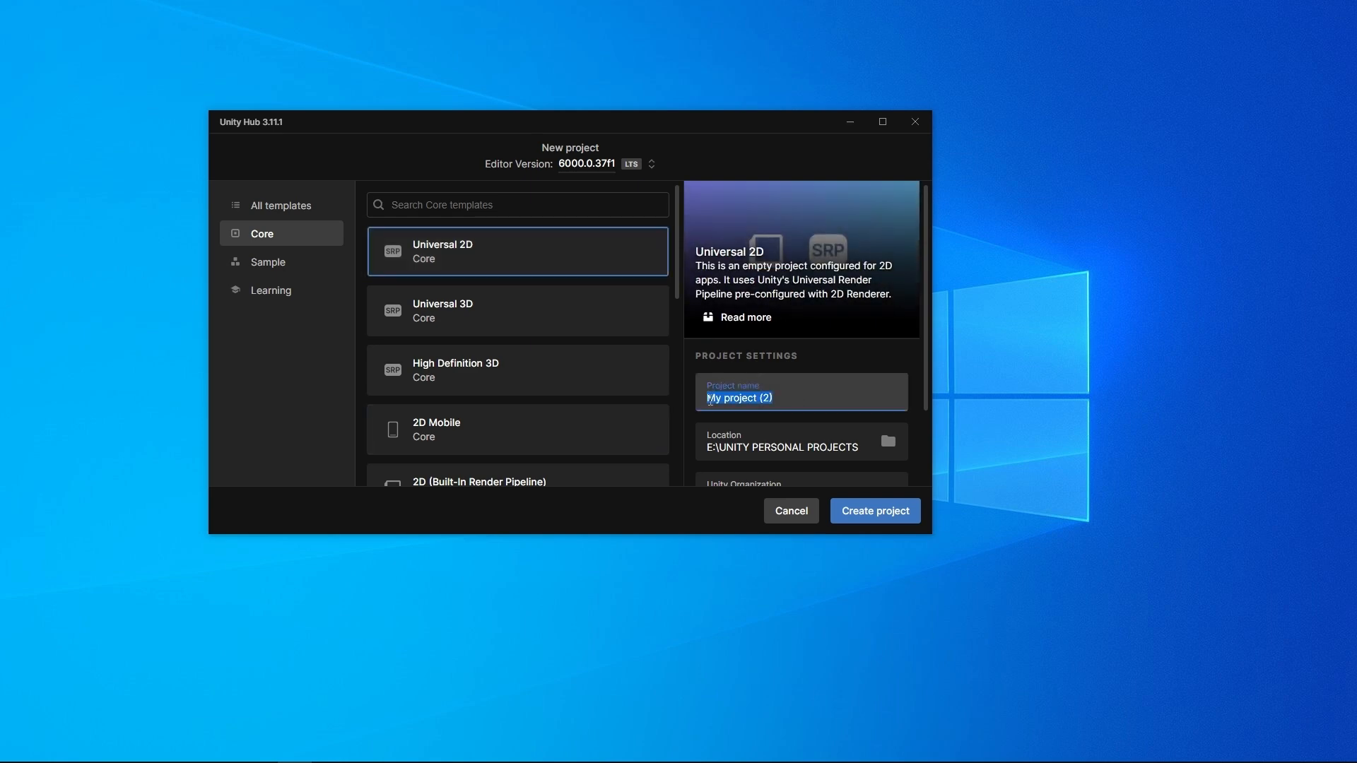
type("MyFirstProject")
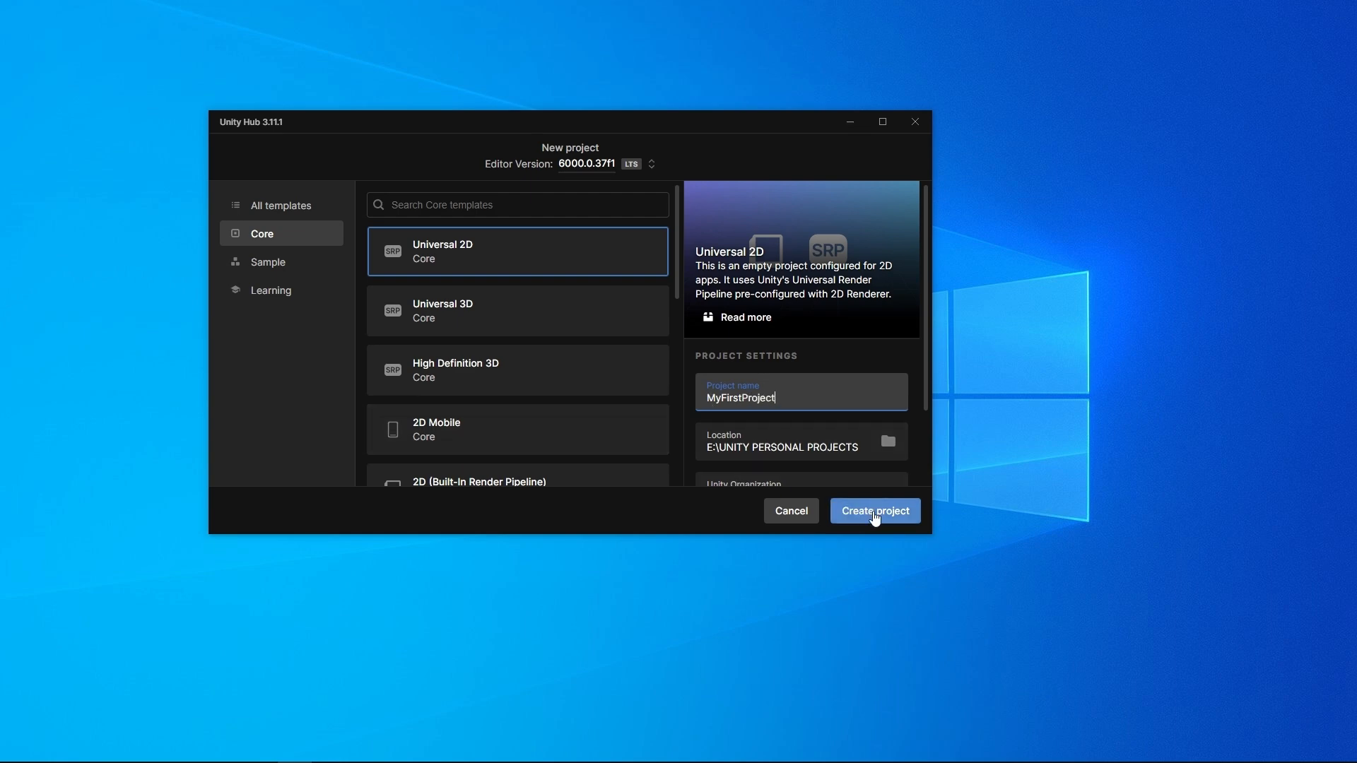
left_click(875, 515)
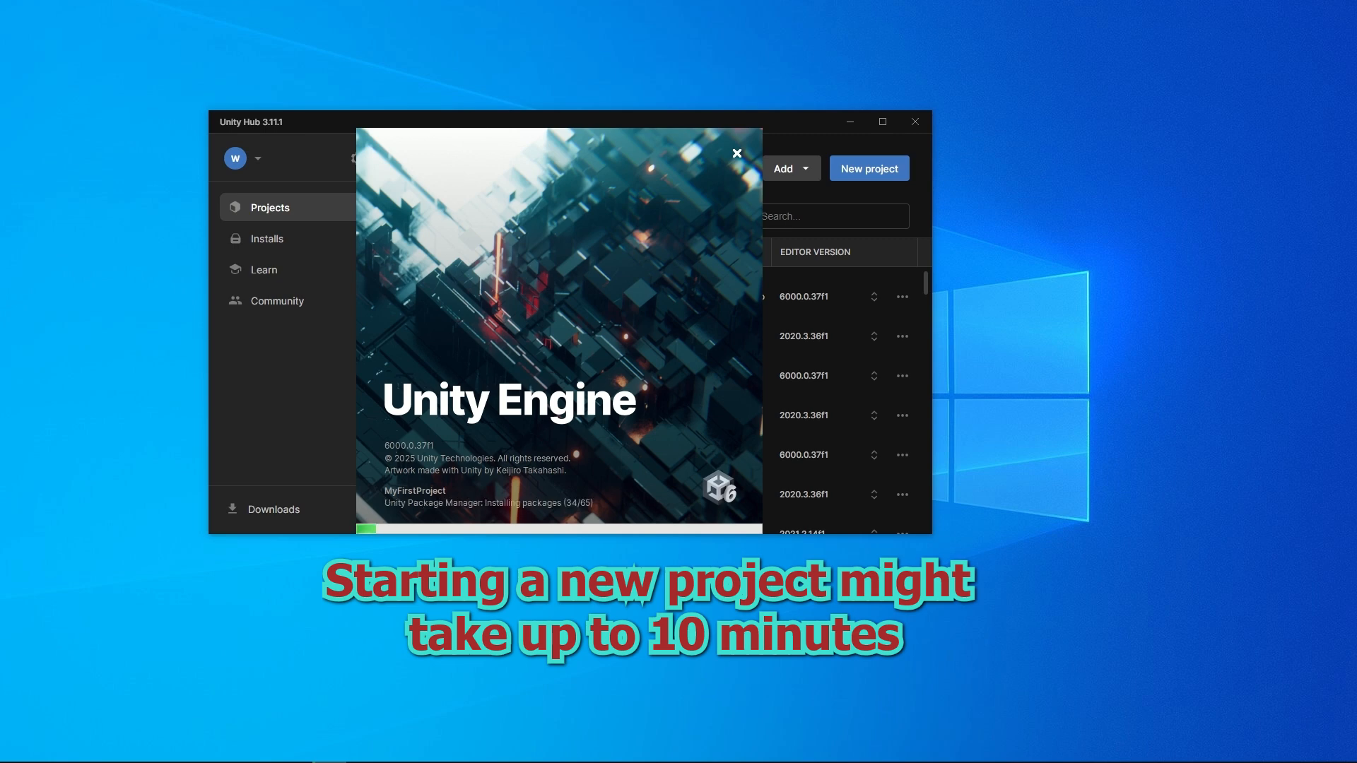
left_click(850, 122)
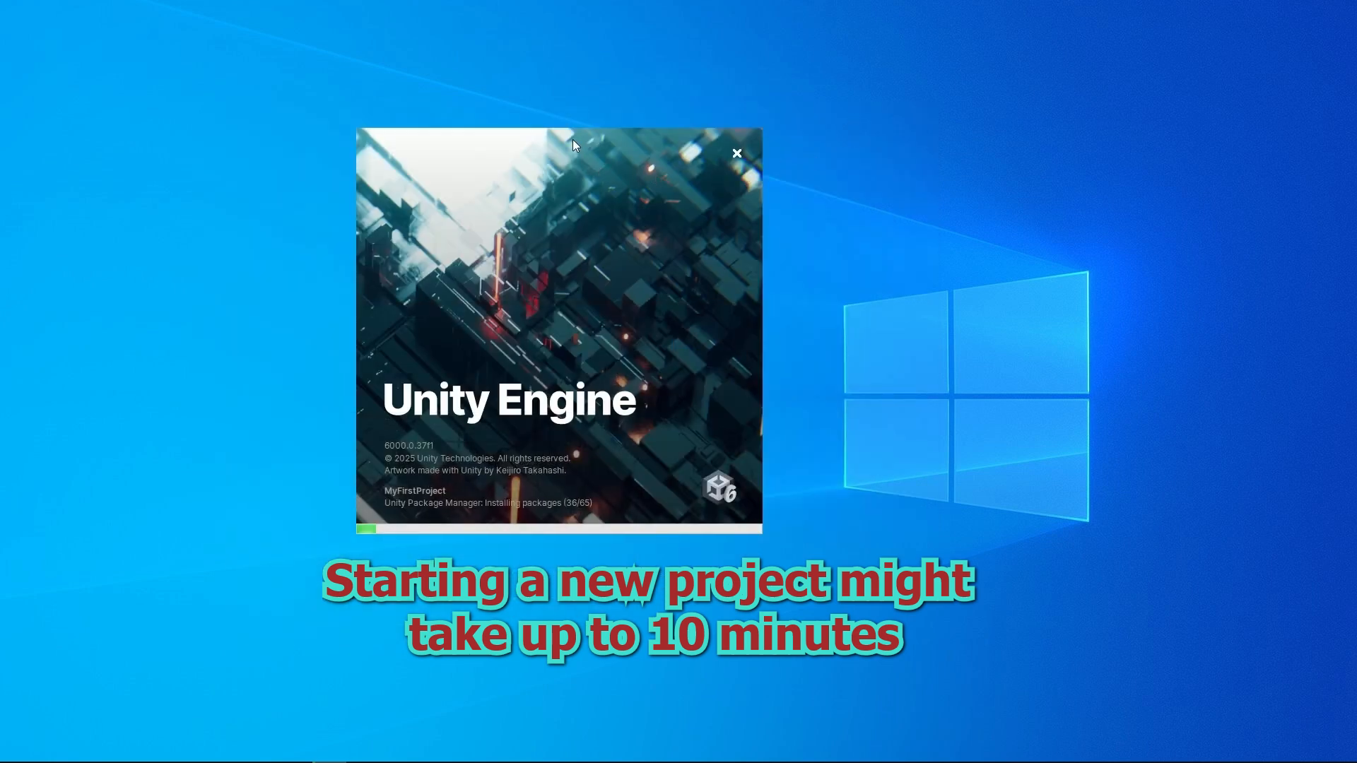
left_click_drag(573, 138, 651, 139)
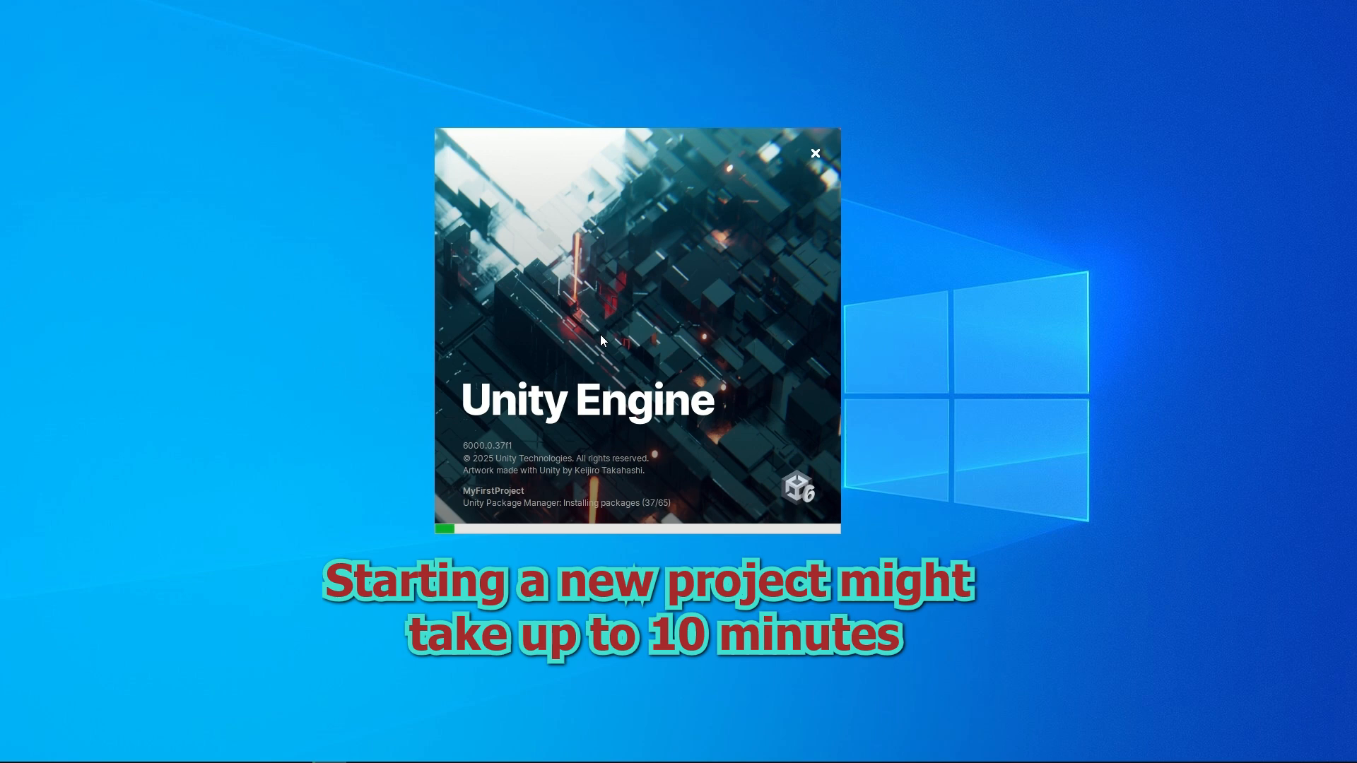